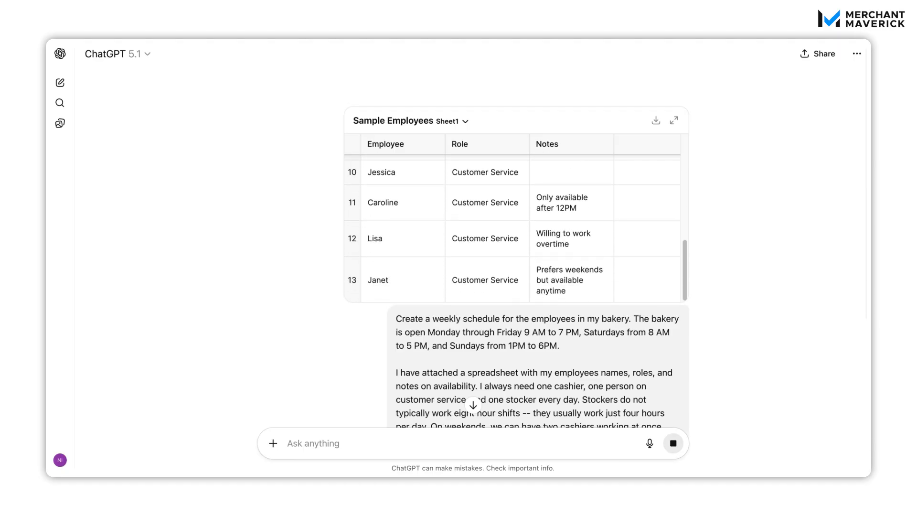
Read the reply to the bakery schedule prompt, including its question about which week to use and the listed staffing rules.
{"action": "scroll", "coordinate": [748, 285], "scroll_direction": "down", "scroll_amount": 3}
{"action": "scroll", "coordinate": [748, 286], "scroll_direction": "down", "scroll_amount": 3}
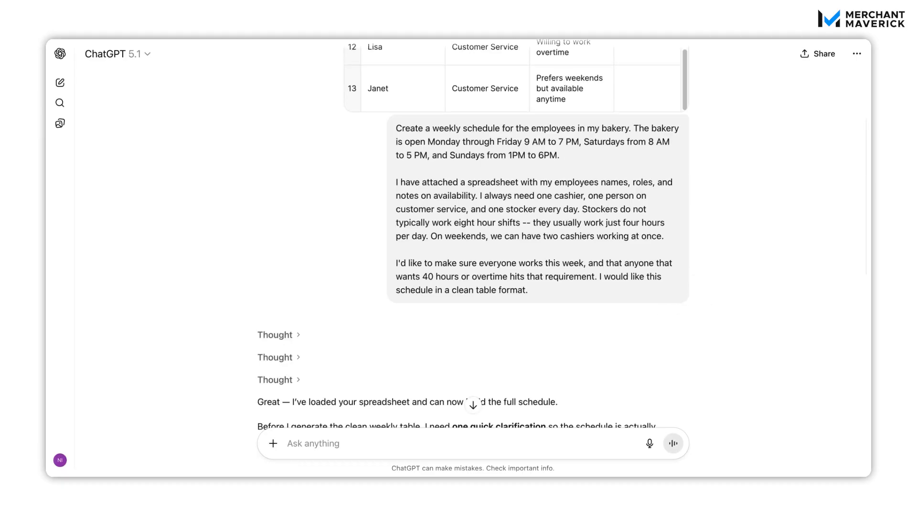
{"action": "scroll", "coordinate": [702, 252], "scroll_direction": "down", "scroll_amount": 4}
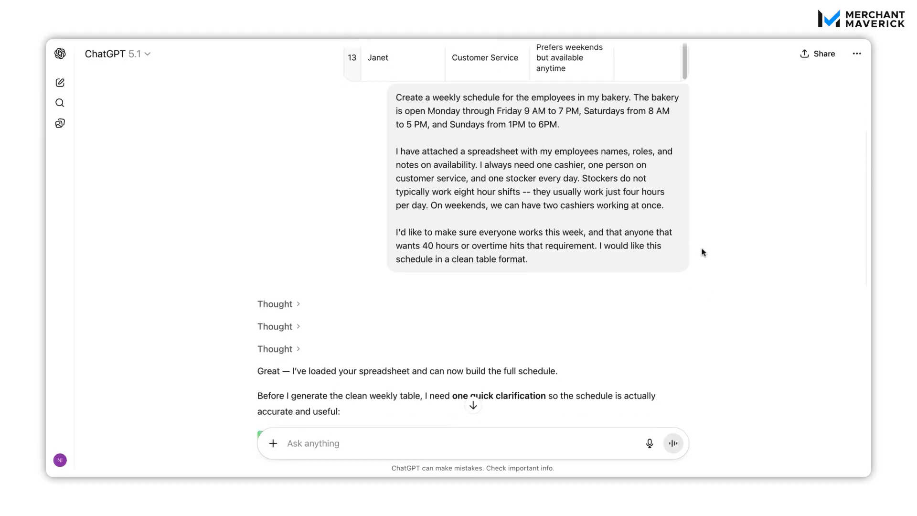
{"action": "scroll", "coordinate": [701, 251], "scroll_direction": "down", "scroll_amount": 2}
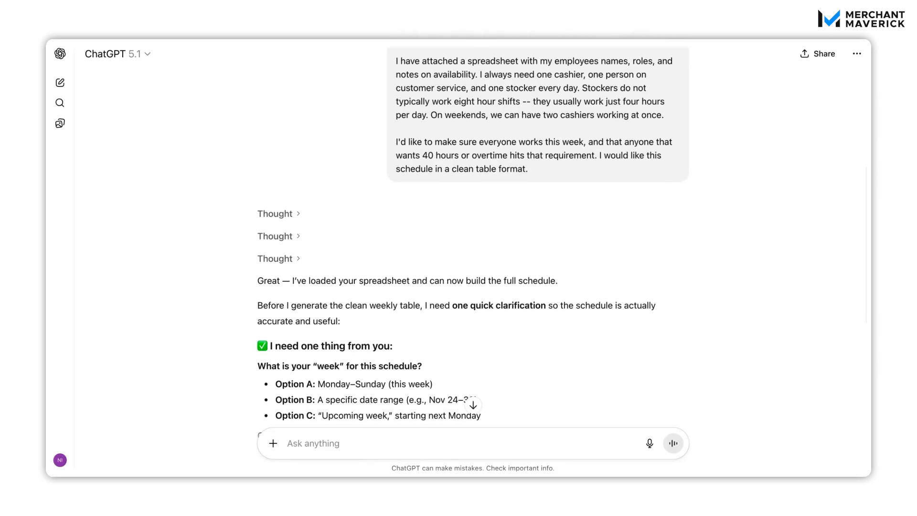
{"action": "scroll", "coordinate": [702, 252], "scroll_direction": "down", "scroll_amount": 1}
{"action": "scroll", "coordinate": [702, 252], "scroll_direction": "down", "scroll_amount": 1}
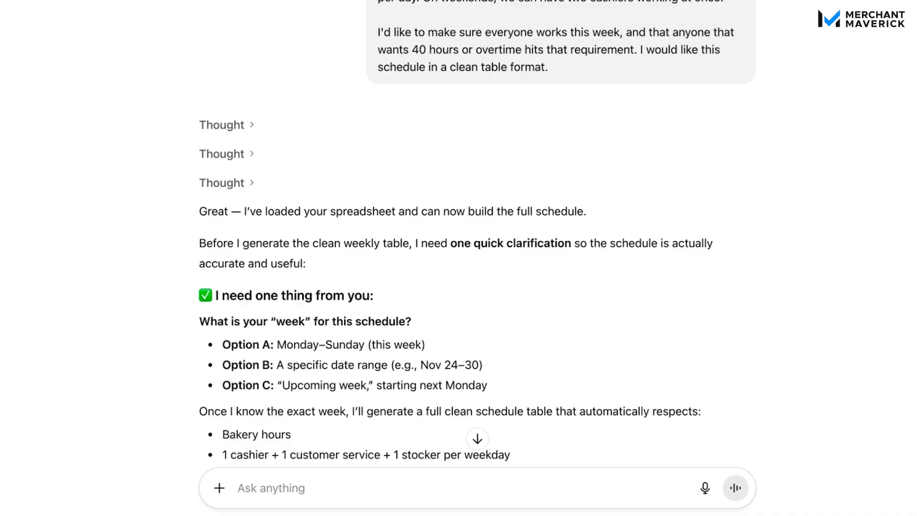
{"action": "scroll", "coordinate": [692, 263], "scroll_direction": "down", "scroll_amount": 3}
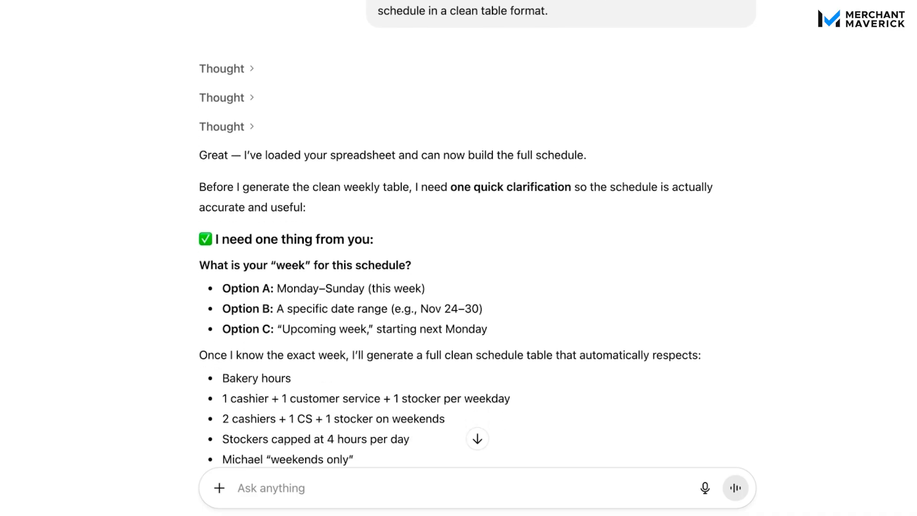
{"action": "scroll", "coordinate": [612, 268], "scroll_direction": "down", "scroll_amount": 1}
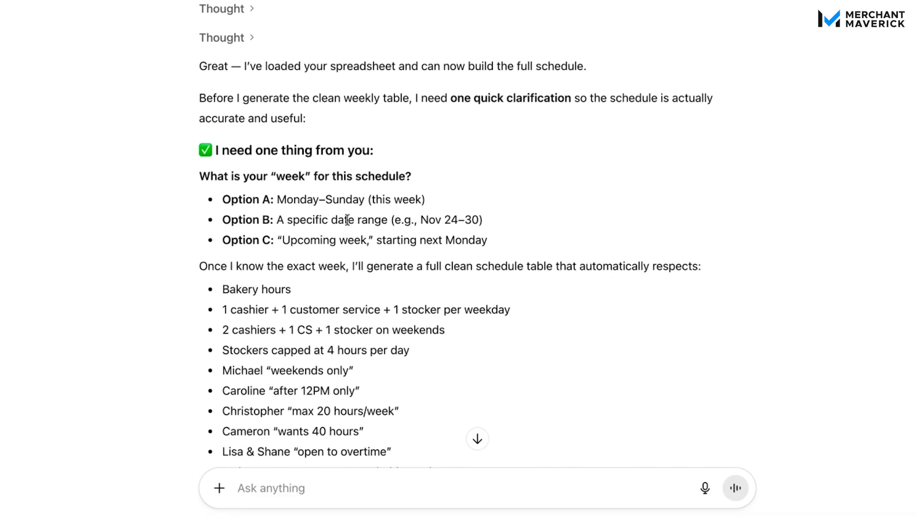
{"action": "scroll", "coordinate": [391, 234], "scroll_direction": "down", "scroll_amount": 1}
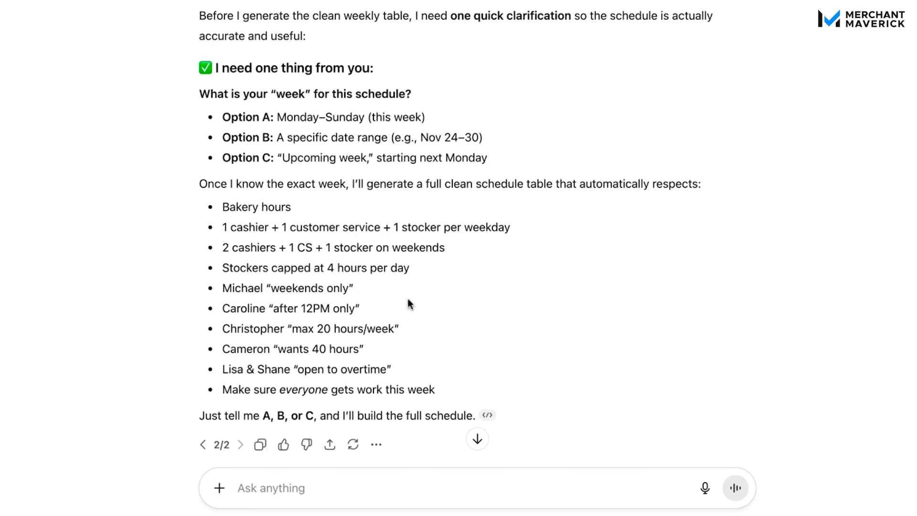
{"action": "scroll", "coordinate": [573, 371], "scroll_direction": "down", "scroll_amount": 1}
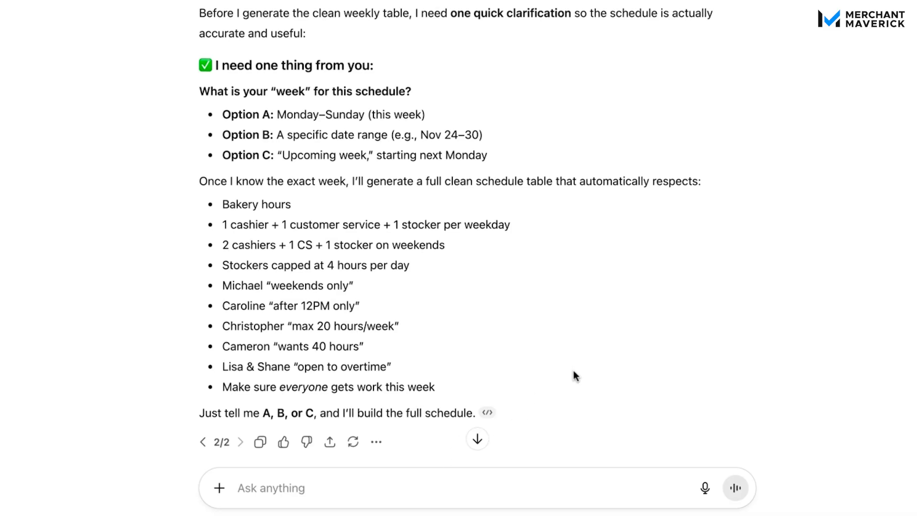
{"action": "scroll", "coordinate": [478, 230], "scroll_direction": "down", "scroll_amount": 1}
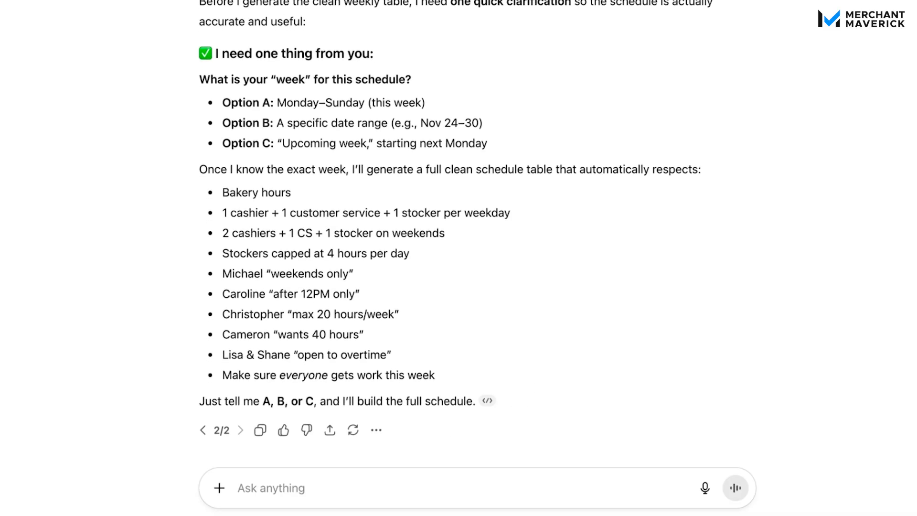
{"action": "scroll", "coordinate": [477, 229], "scroll_direction": "up", "scroll_amount": 1}
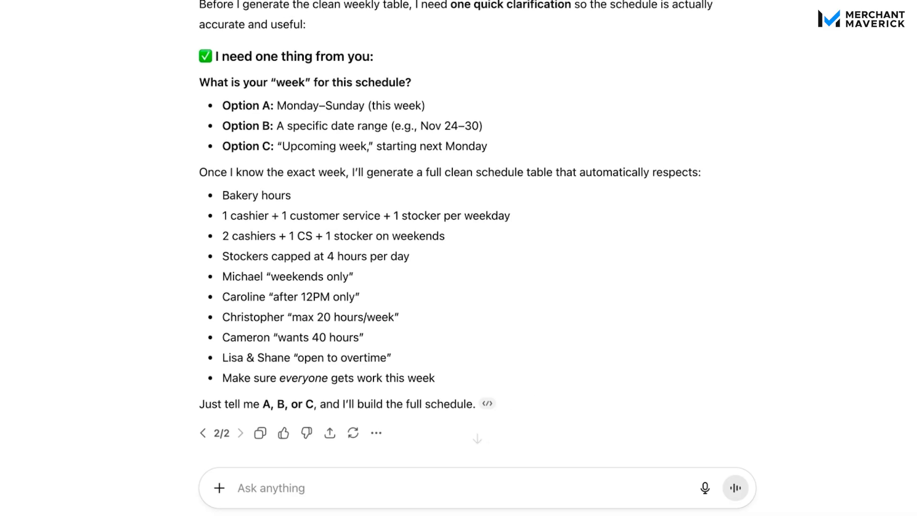
Answer the clarification question with "C" to request a schedule for the upcoming week starting next Monday.
{"action": "left_click", "coordinate": [398, 472]}
{"action": "type", "text": "C"}
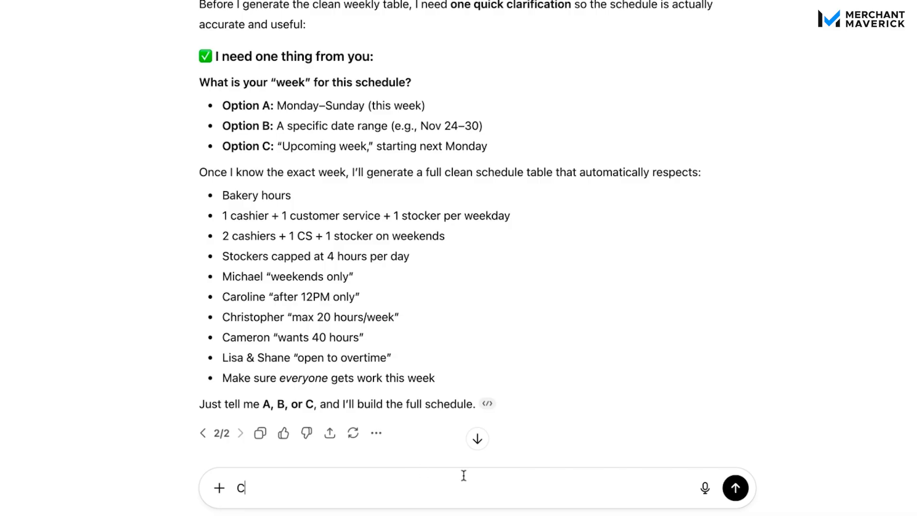
{"action": "left_click", "coordinate": [735, 488]}
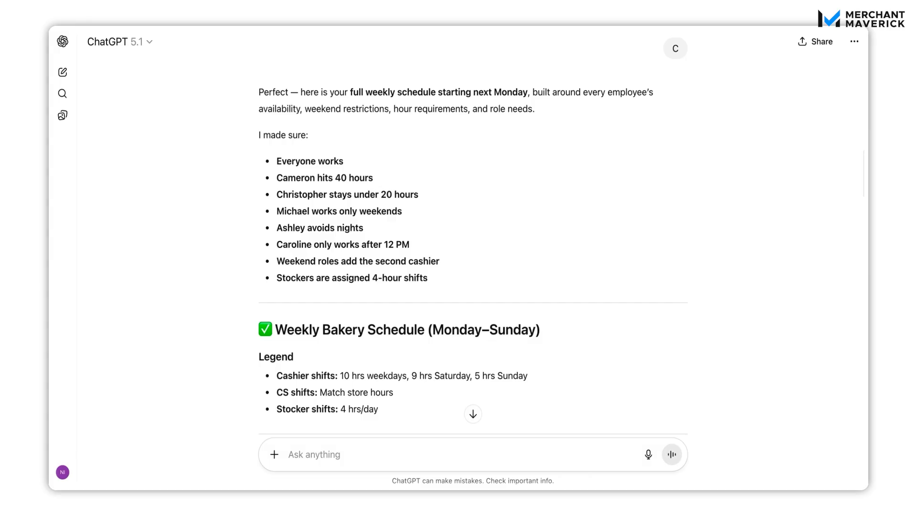
Review the generated schedule's list of met requirements, the shift legend, and the Monday table with its availability note.
{"action": "left_click_drag", "start_coordinate": [255, 136], "coordinate": [348, 145]}
{"action": "scroll", "coordinate": [446, 199], "scroll_direction": "down", "scroll_amount": 3}
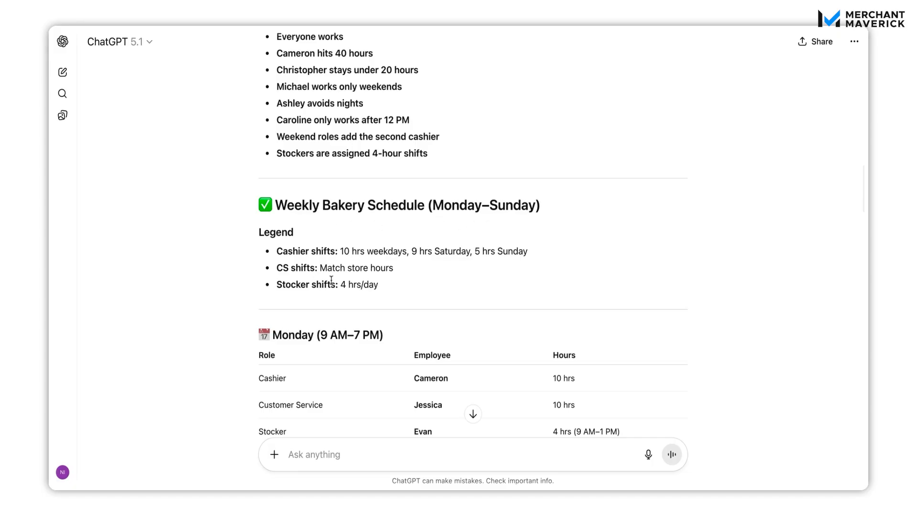
{"action": "scroll", "coordinate": [504, 282], "scroll_direction": "down", "scroll_amount": 3}
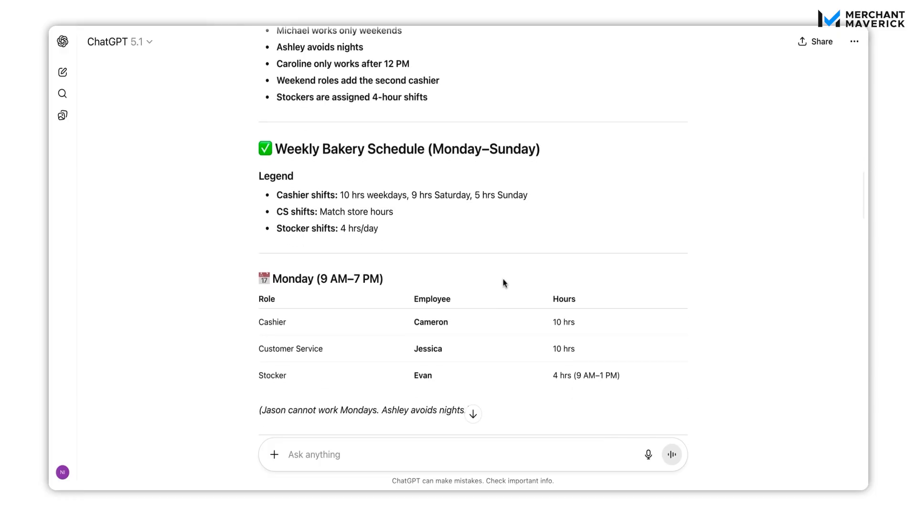
{"action": "scroll", "coordinate": [503, 282], "scroll_direction": "down", "scroll_amount": 4}
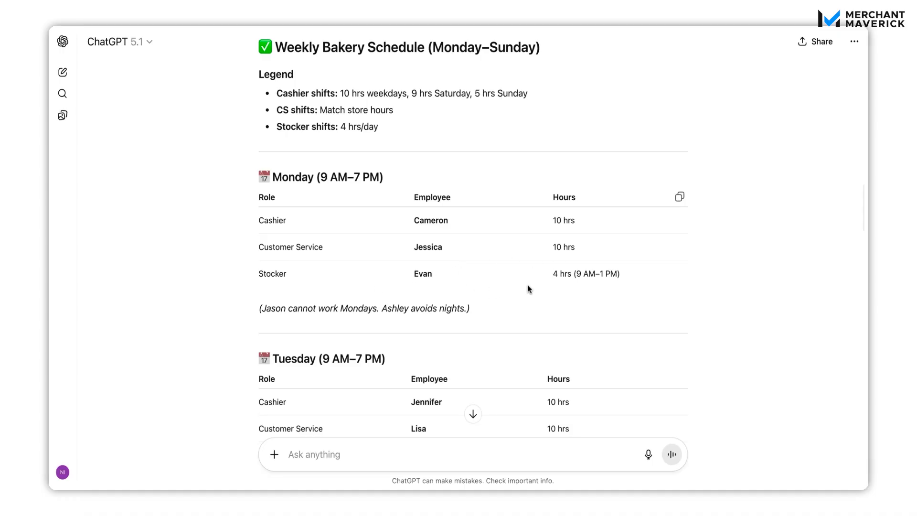
{"action": "scroll", "coordinate": [473, 239], "scroll_direction": "down", "scroll_amount": 2}
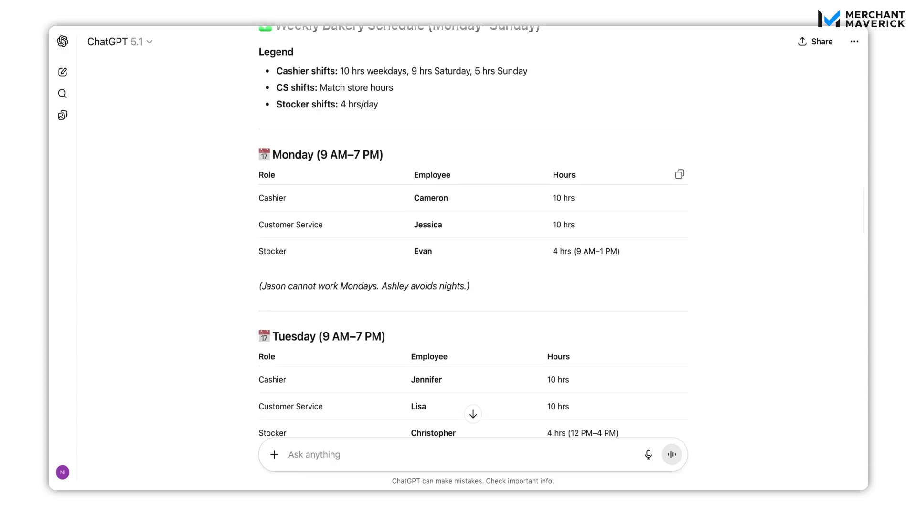
{"action": "left_click_drag", "start_coordinate": [256, 261], "coordinate": [405, 274]}
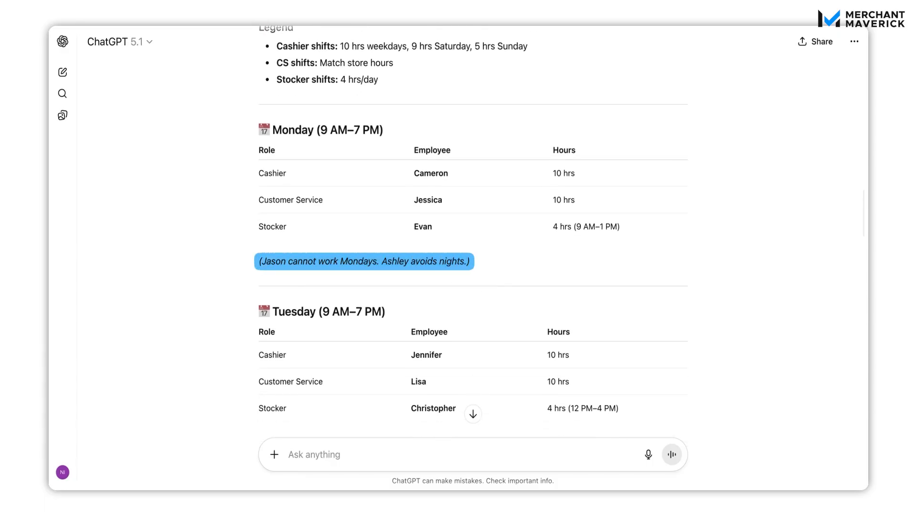
{"action": "left_click", "coordinate": [436, 273]}
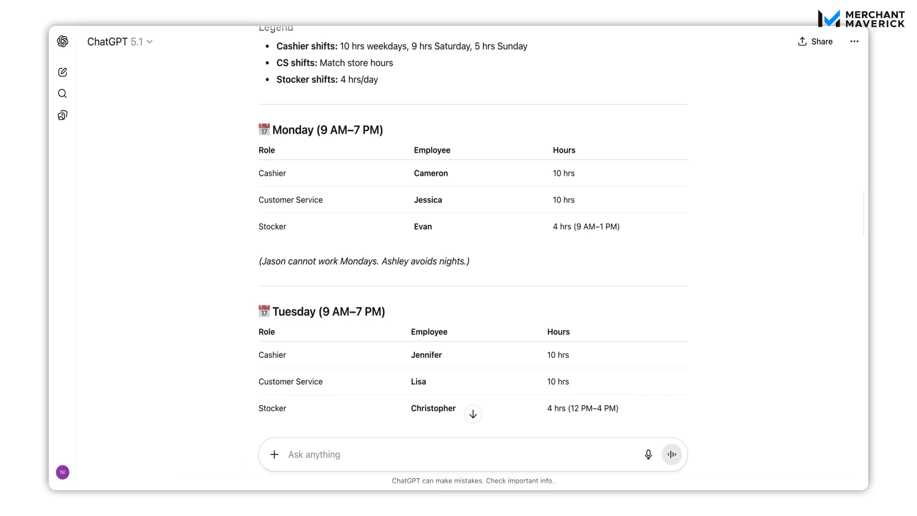
Examine the Tuesday through Sunday shift tables, checking assigned roles, hours and the notes under each day.
{"action": "scroll", "coordinate": [473, 234], "scroll_direction": "down", "scroll_amount": 3}
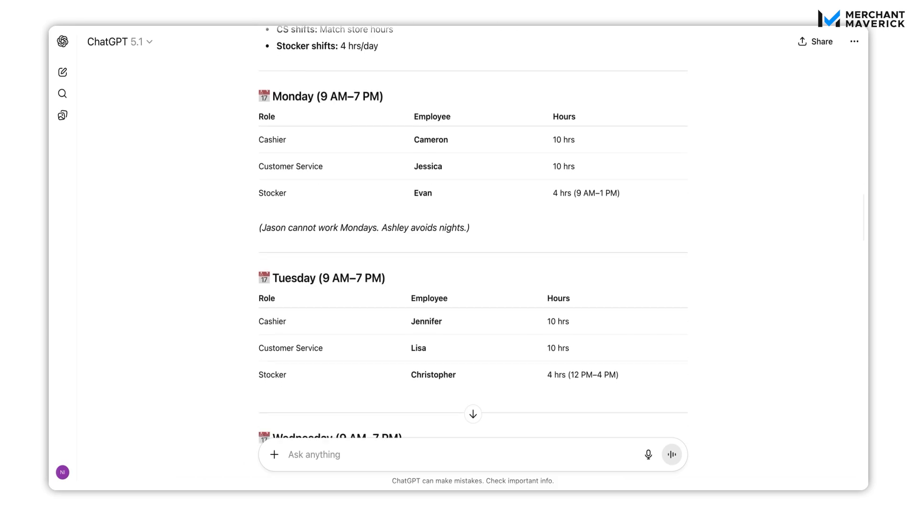
{"action": "scroll", "coordinate": [472, 234], "scroll_direction": "down", "scroll_amount": 1}
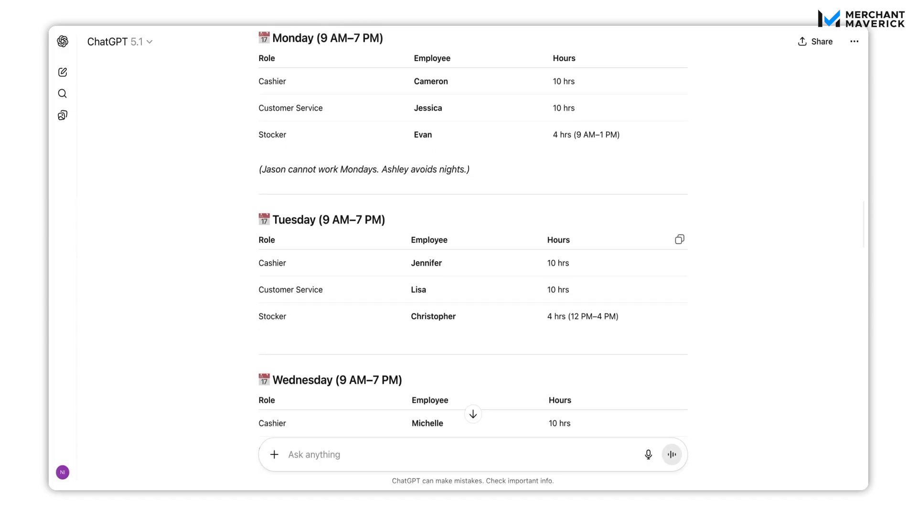
{"action": "scroll", "coordinate": [473, 234], "scroll_direction": "down", "scroll_amount": 1}
{"action": "scroll", "coordinate": [334, 256], "scroll_direction": "down", "scroll_amount": 1}
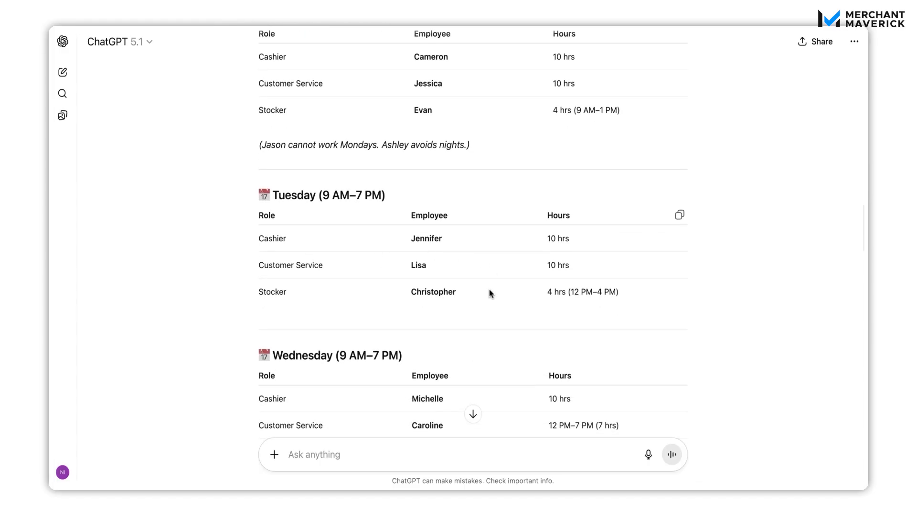
{"action": "scroll", "coordinate": [489, 291], "scroll_direction": "down", "scroll_amount": 4}
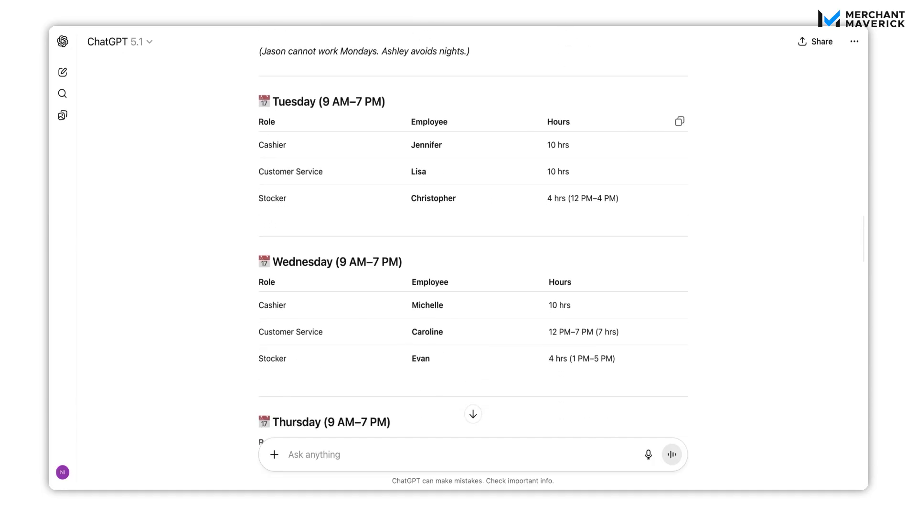
{"action": "scroll", "coordinate": [473, 234], "scroll_direction": "down", "scroll_amount": 12}
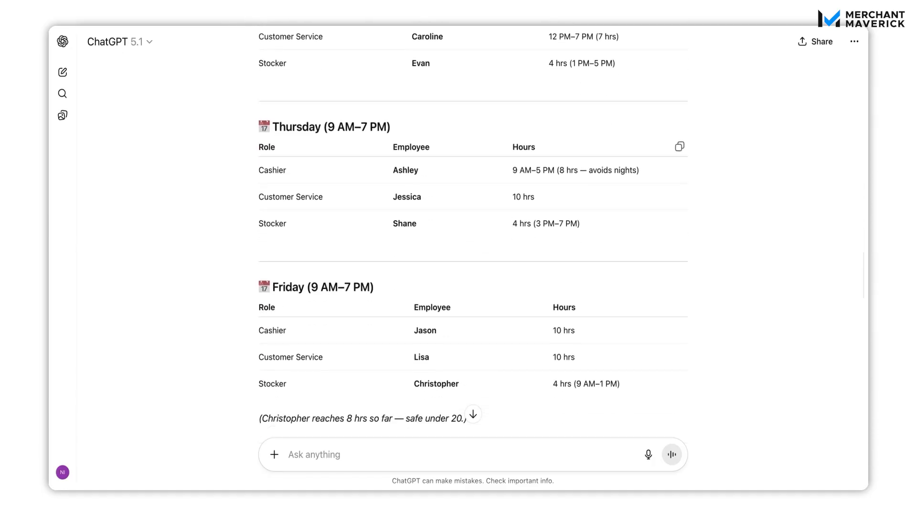
{"action": "scroll", "coordinate": [473, 231], "scroll_direction": "down", "scroll_amount": 10}
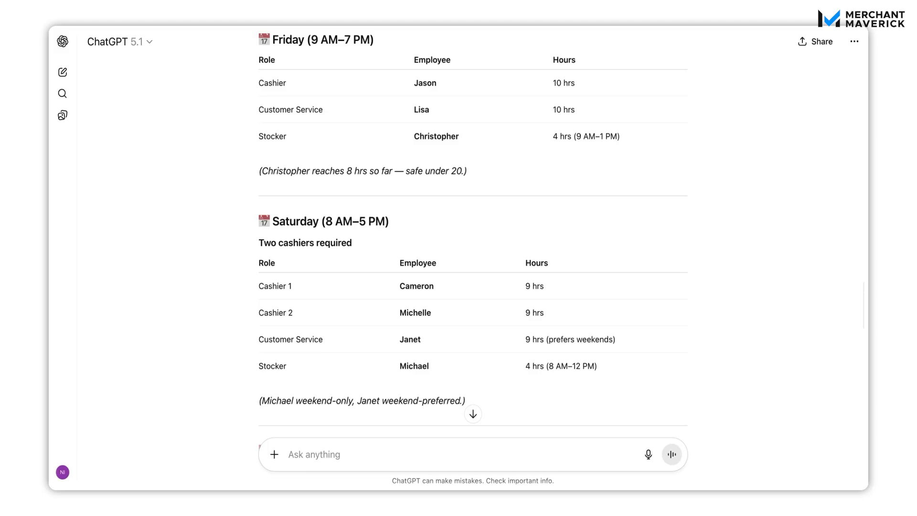
{"action": "scroll", "coordinate": [395, 166], "scroll_direction": "down", "scroll_amount": 4}
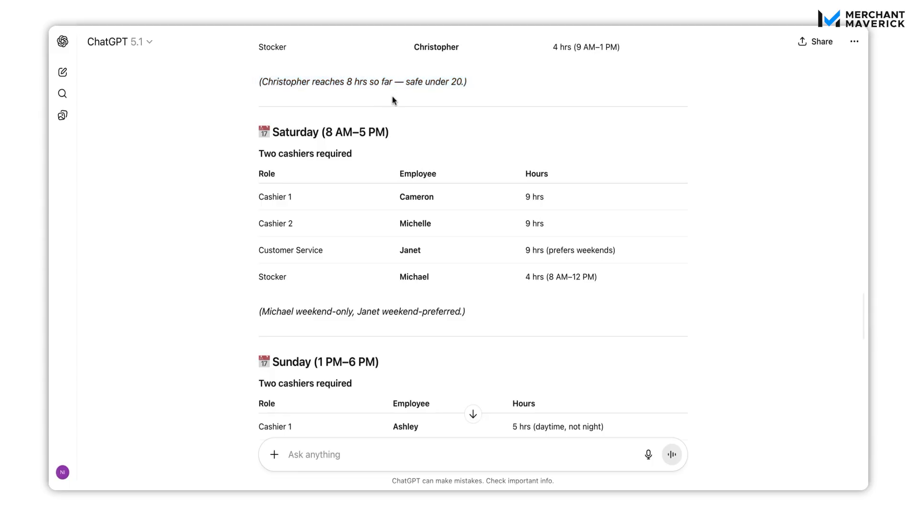
{"action": "scroll", "coordinate": [433, 192], "scroll_direction": "down", "scroll_amount": 1}
{"action": "scroll", "coordinate": [429, 201], "scroll_direction": "down", "scroll_amount": 3}
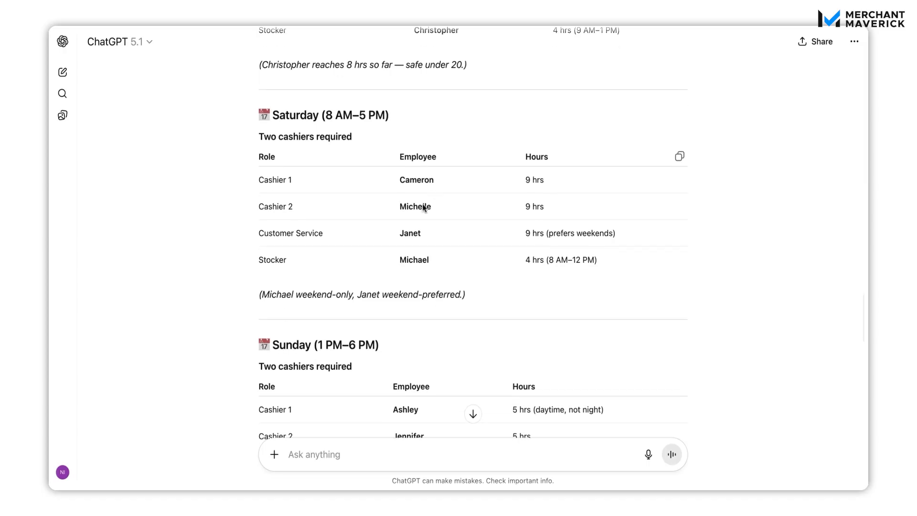
{"action": "scroll", "coordinate": [404, 292], "scroll_direction": "down", "scroll_amount": 5}
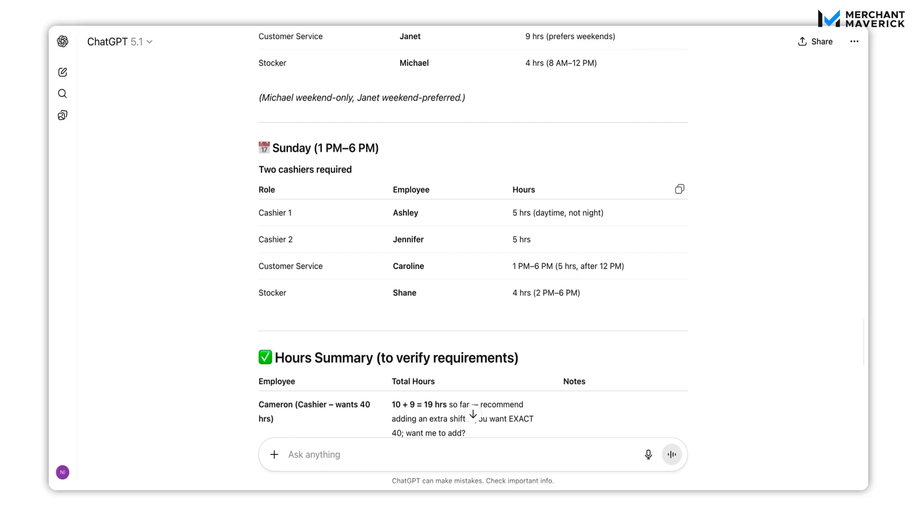
Check the Hours Summary table, comparing each employee's total hours and notes with the requested hours and availability.
{"action": "scroll", "coordinate": [473, 232], "scroll_direction": "down", "scroll_amount": 3}
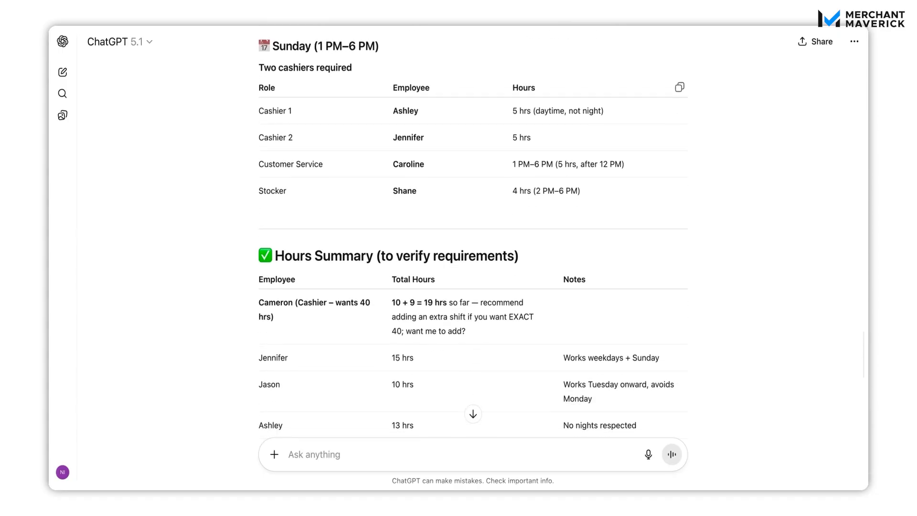
{"action": "scroll", "coordinate": [370, 245], "scroll_direction": "down", "scroll_amount": 1}
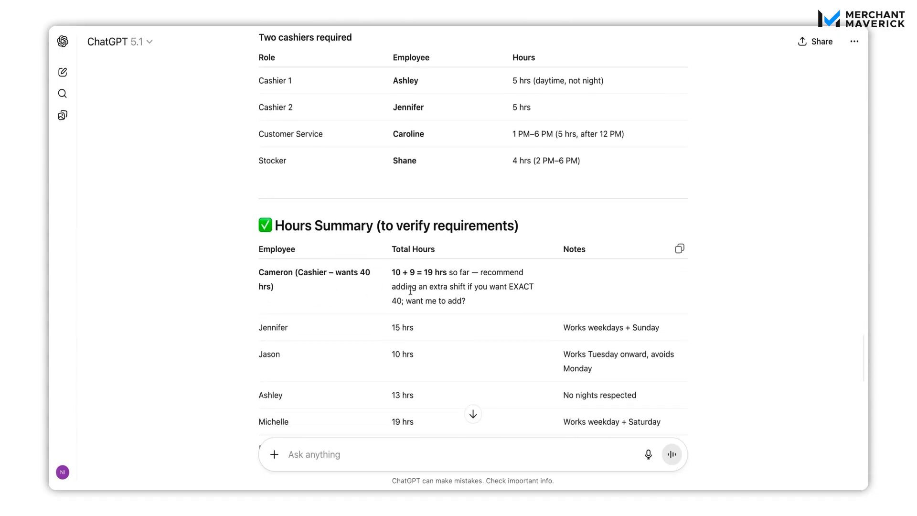
{"action": "scroll", "coordinate": [410, 290], "scroll_direction": "down", "scroll_amount": 1}
{"action": "scroll", "coordinate": [410, 290], "scroll_direction": "down", "scroll_amount": 1}
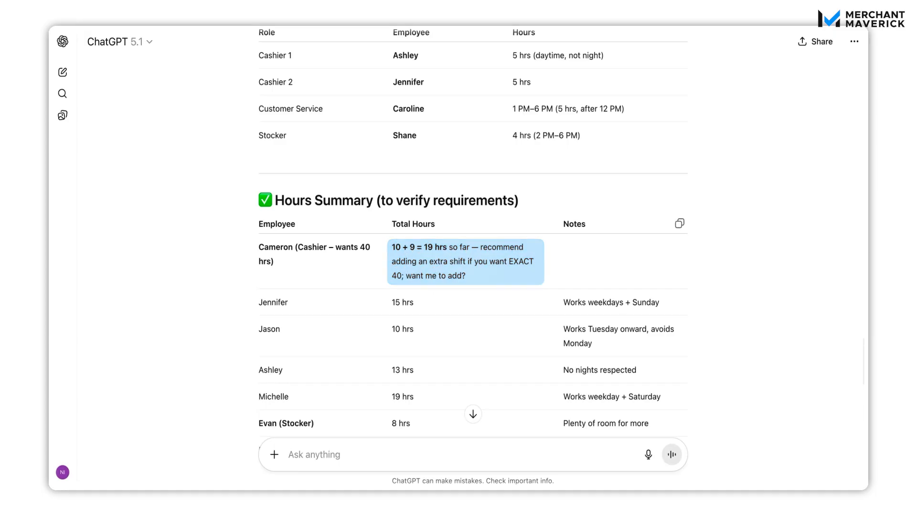
{"action": "scroll", "coordinate": [459, 276], "scroll_direction": "down", "scroll_amount": 1}
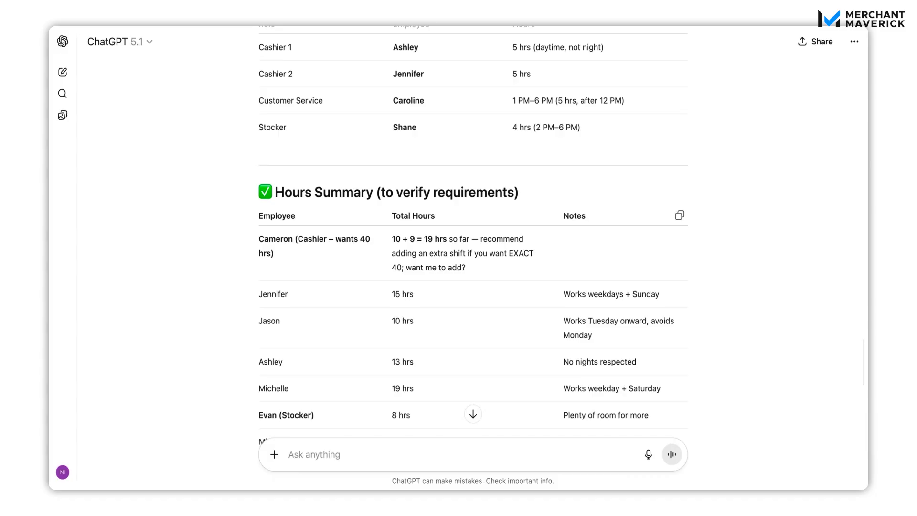
{"action": "scroll", "coordinate": [459, 276], "scroll_direction": "down", "scroll_amount": 3}
{"action": "scroll", "coordinate": [460, 276], "scroll_direction": "down", "scroll_amount": 6}
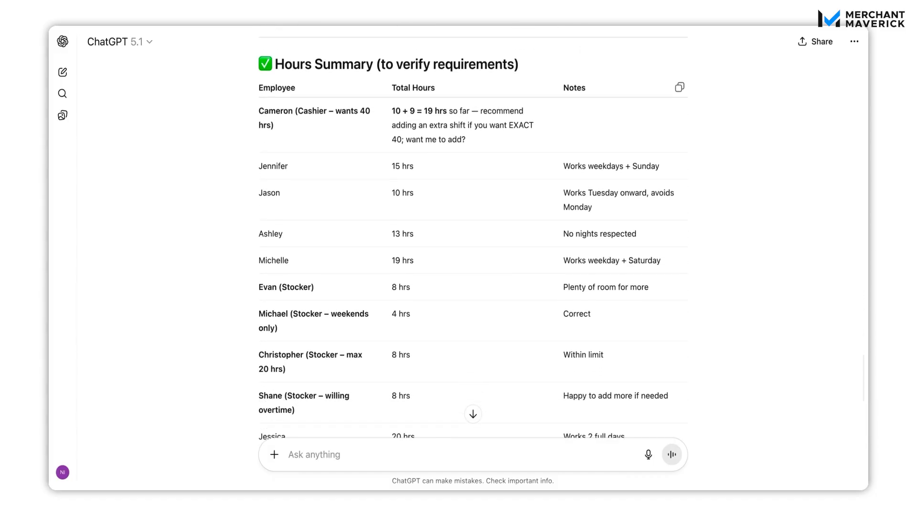
{"action": "scroll", "coordinate": [459, 275], "scroll_direction": "down", "scroll_amount": 1}
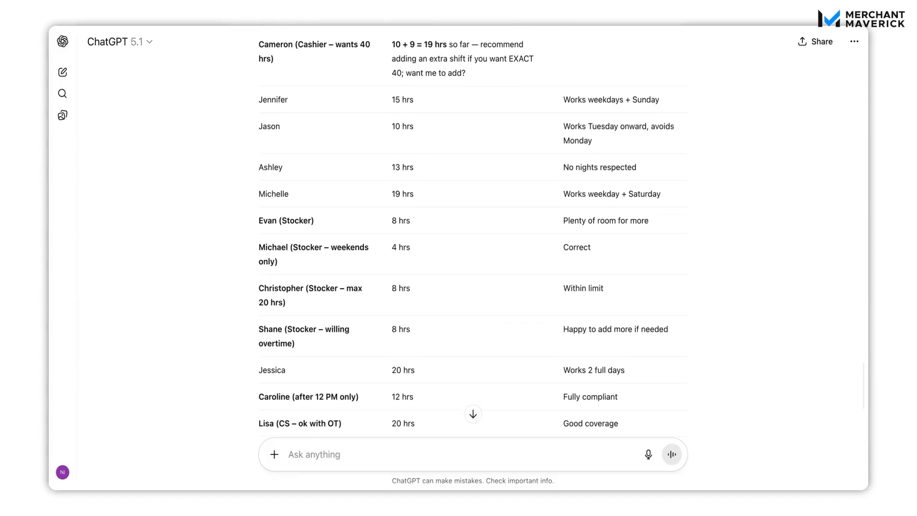
{"action": "left_click_drag", "start_coordinate": [558, 221], "coordinate": [650, 222]}
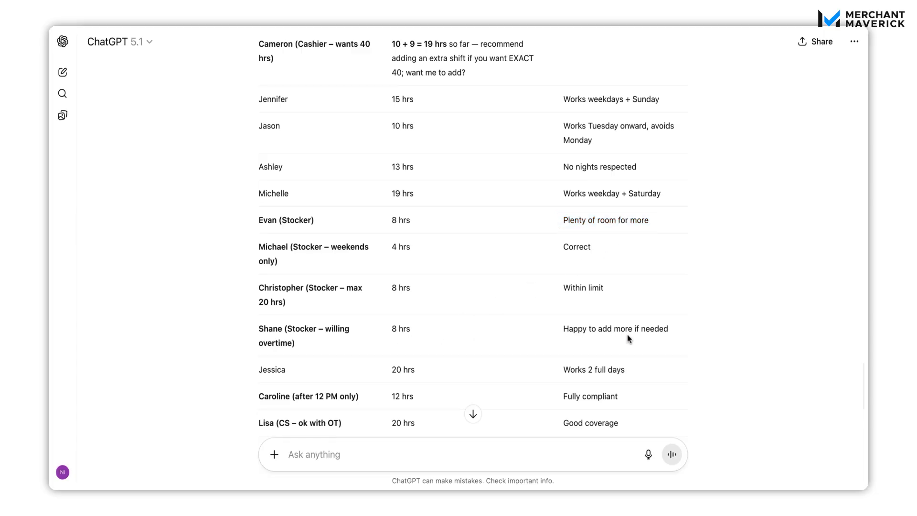
{"action": "scroll", "coordinate": [627, 337], "scroll_direction": "down", "scroll_amount": 1}
{"action": "scroll", "coordinate": [626, 338], "scroll_direction": "down", "scroll_amount": 1}
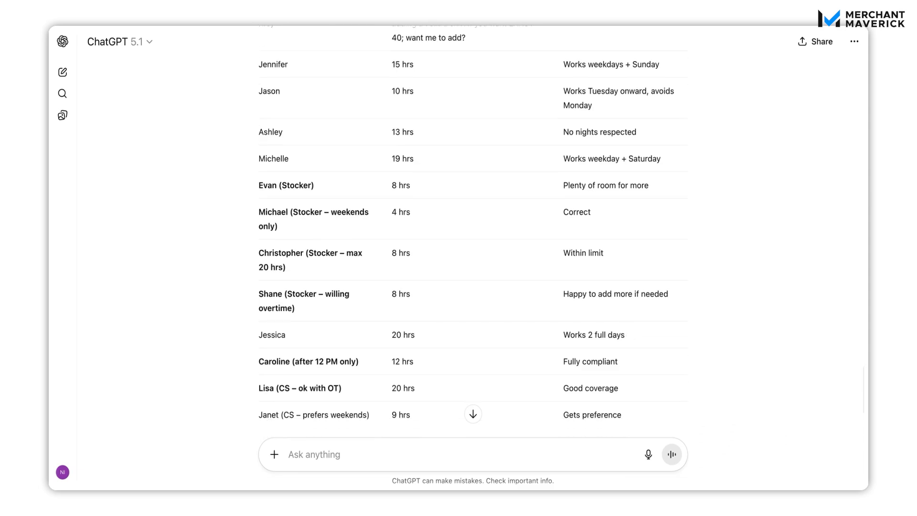
Check the rest of the Hours Summary and the suggested adjustments, and ask for more hours for the cashier suggested for 40 hours.
{"action": "scroll", "coordinate": [466, 219], "scroll_direction": "down", "scroll_amount": 1}
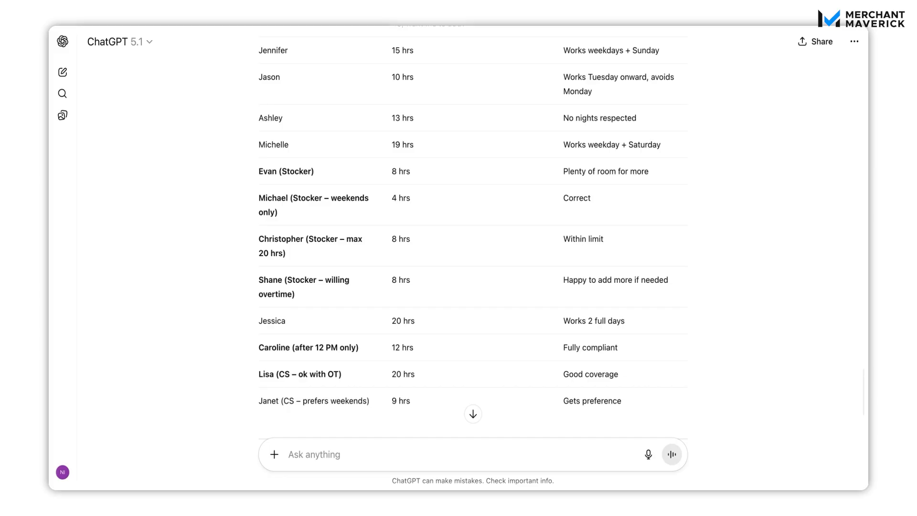
{"action": "scroll", "coordinate": [473, 234], "scroll_direction": "down", "scroll_amount": 2}
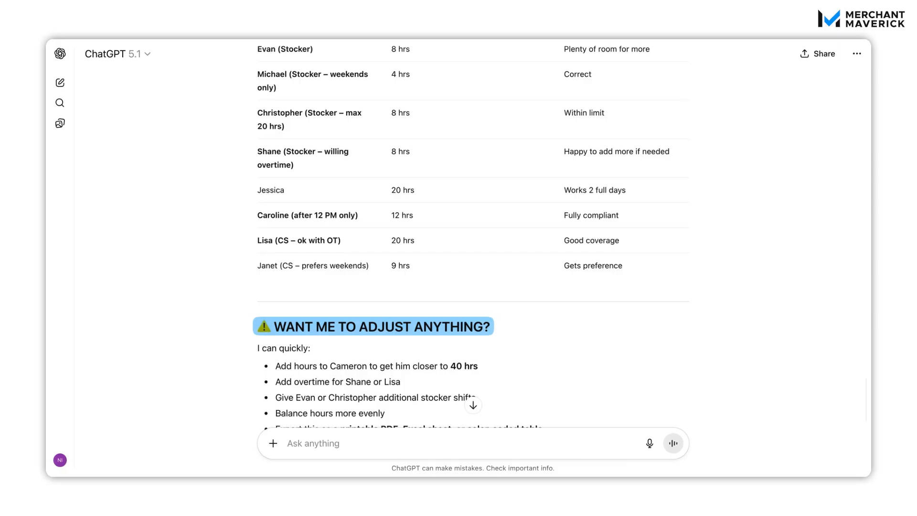
{"action": "scroll", "coordinate": [473, 234], "scroll_direction": "down", "scroll_amount": 3}
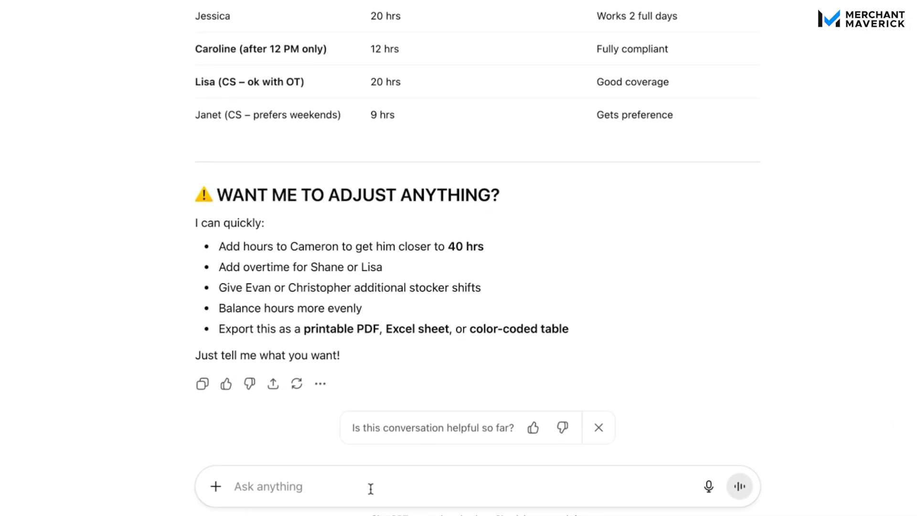
{"action": "type", "text": "Can we a"}
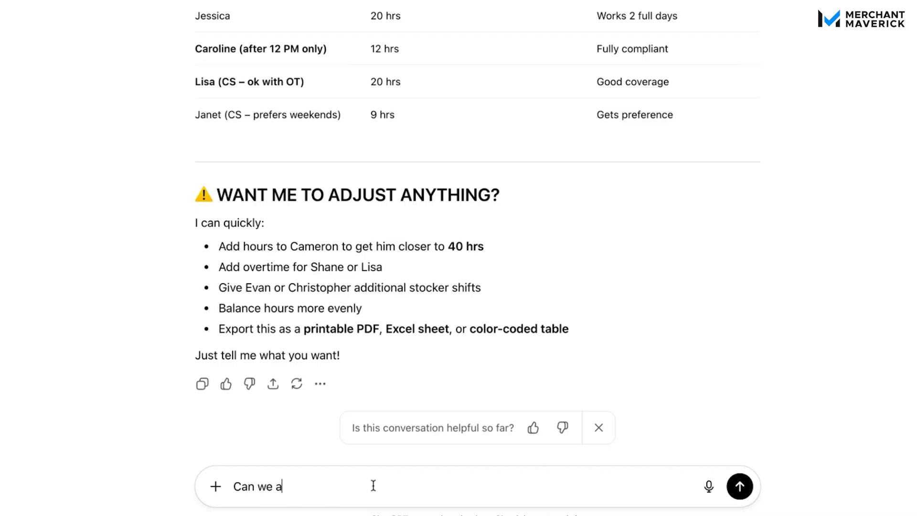
{"action": "type", "text": "dd more hours f"}
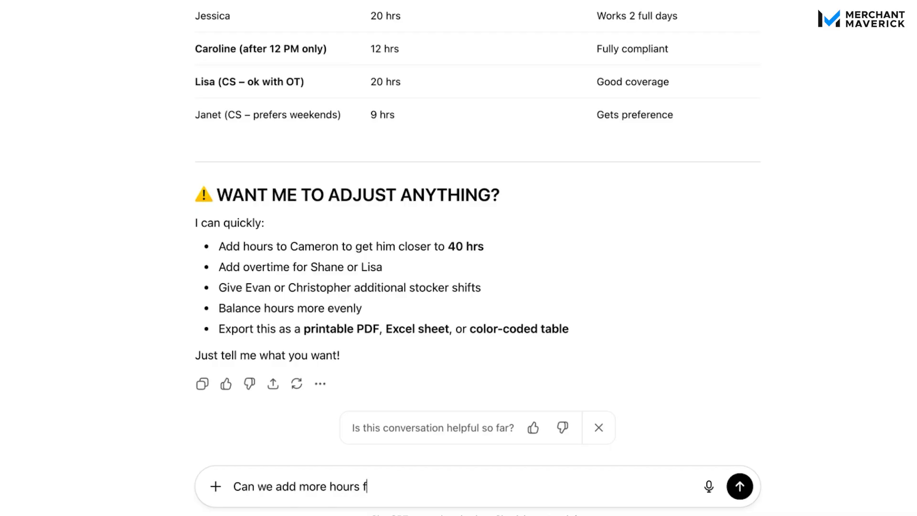
{"action": "type", "text": "or cameron?"}
{"action": "key", "text": "Return"}
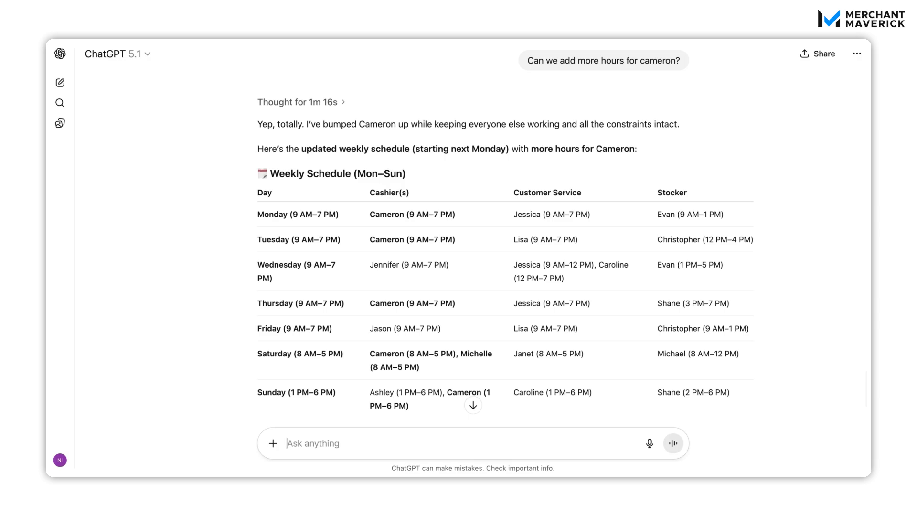
Review the updated weekly schedule and the adjusted cashier's hours, and request a color coded PDF with this schedule.
{"action": "scroll", "coordinate": [658, 155], "scroll_direction": "down", "scroll_amount": 1}
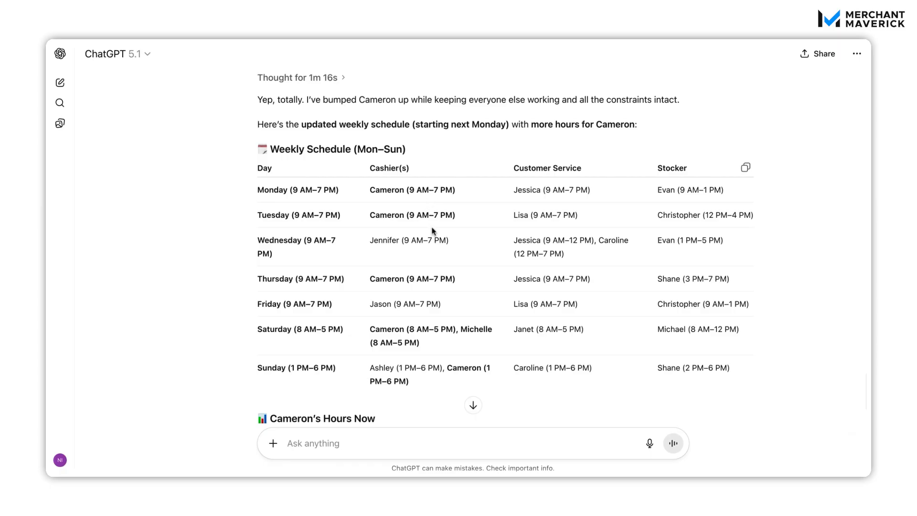
{"action": "scroll", "coordinate": [484, 292], "scroll_direction": "down", "scroll_amount": 6}
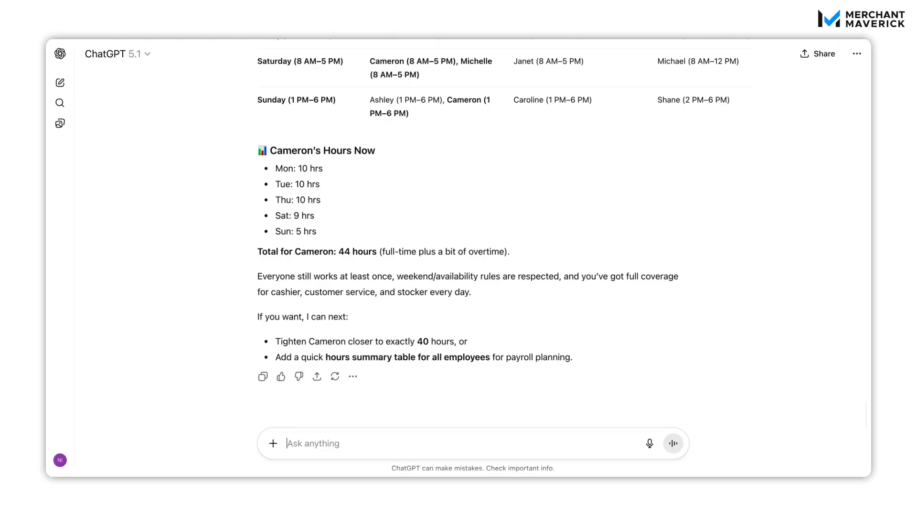
{"action": "scroll", "coordinate": [493, 298], "scroll_direction": "down", "scroll_amount": 1}
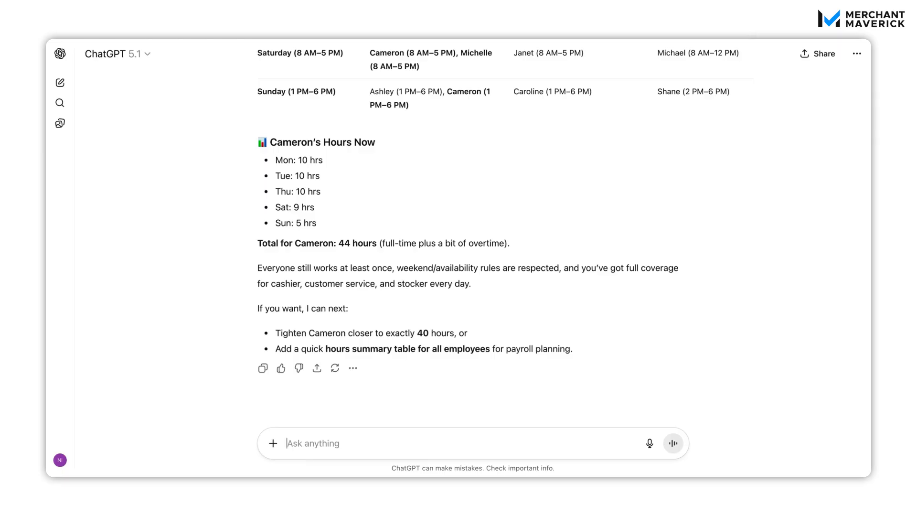
{"action": "type", "text": "C"}
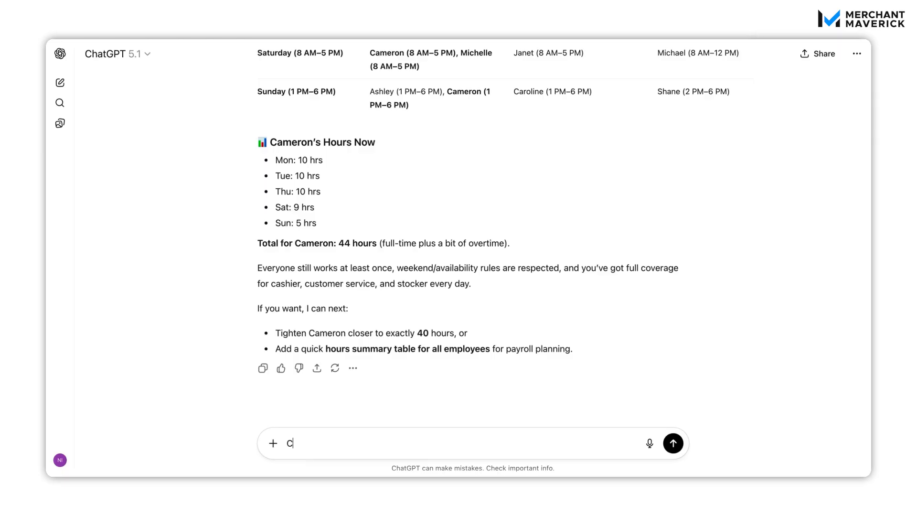
{"action": "type", "text": "an you create me a color coded "}
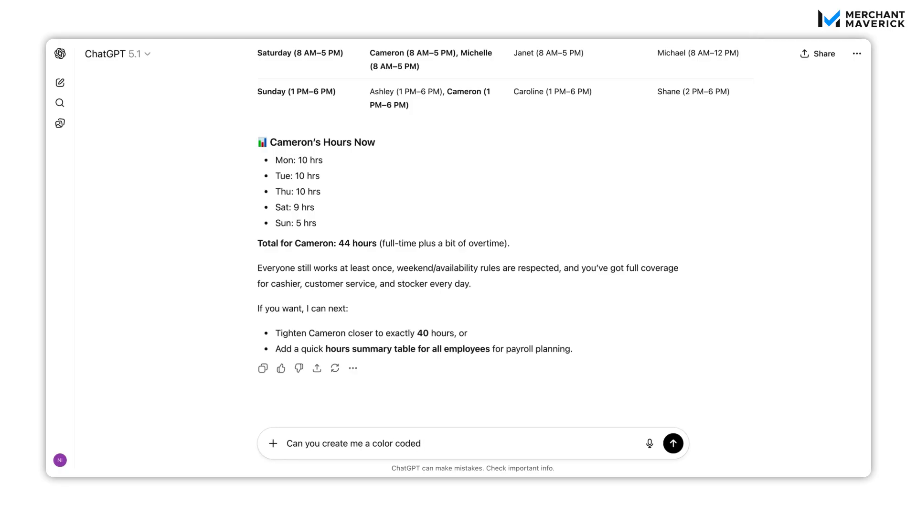
{"action": "type", "text": "PDF with this sceh"}
{"action": "key", "text": "BackSpace"}
{"action": "key", "text": "BackSpace"}
{"action": "type", "text": "hedule?"}
{"action": "key", "text": "Return"}
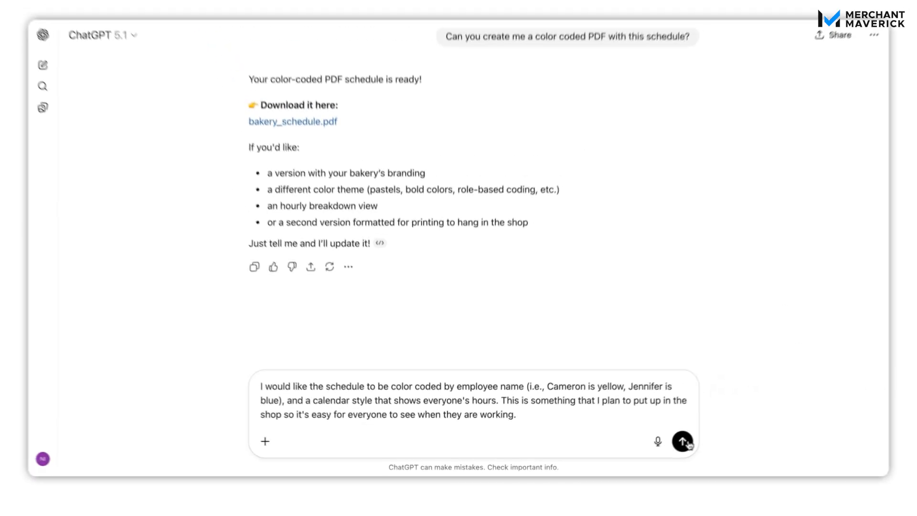
Request a calendar-style schedule color coded by employee name for the shop, and follow up asking for the full weekly grid of hours and days.
{"action": "left_click", "coordinate": [683, 441]}
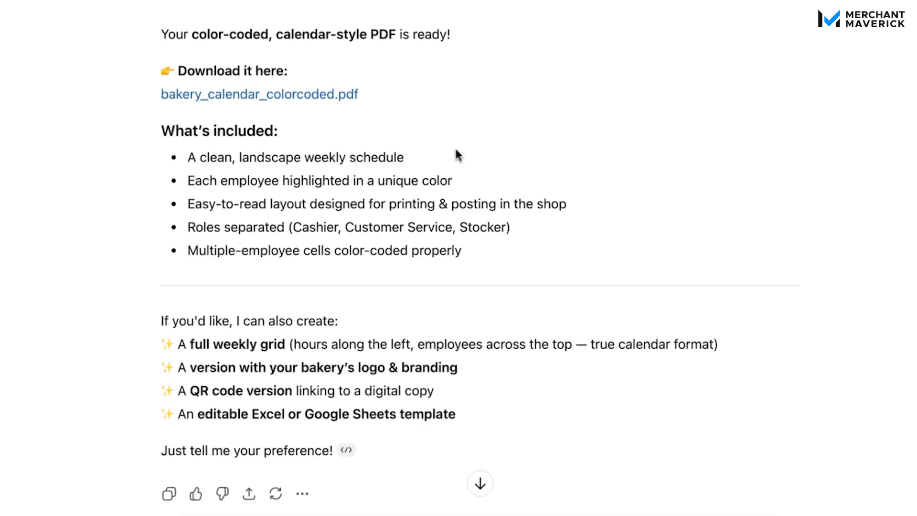
{"action": "scroll", "coordinate": [530, 153], "scroll_direction": "down", "scroll_amount": 1}
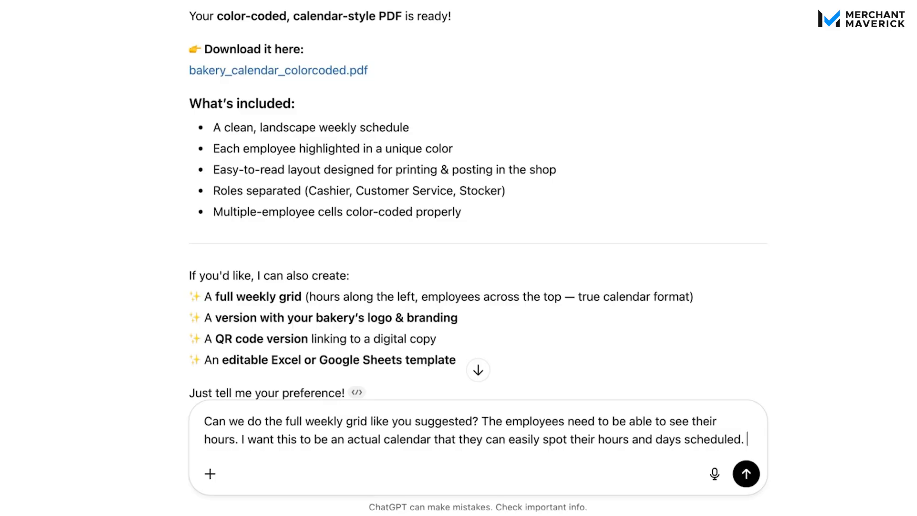
{"action": "left_click", "coordinate": [745, 474]}
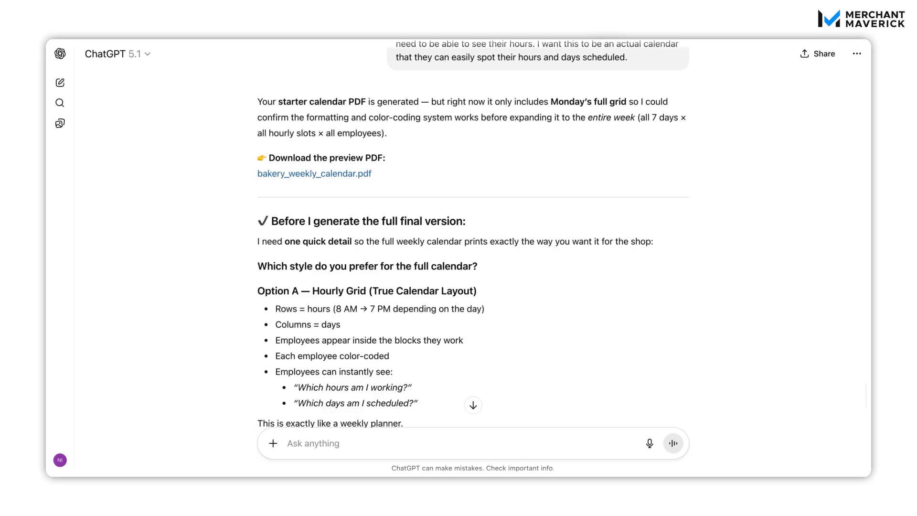
Compare the three proposed calendar layouts: Option A hourly grid, Option B block style and Option C hybrid.
{"action": "scroll", "coordinate": [473, 234], "scroll_direction": "down", "scroll_amount": 2}
{"action": "scroll", "coordinate": [473, 234], "scroll_direction": "down", "scroll_amount": 3}
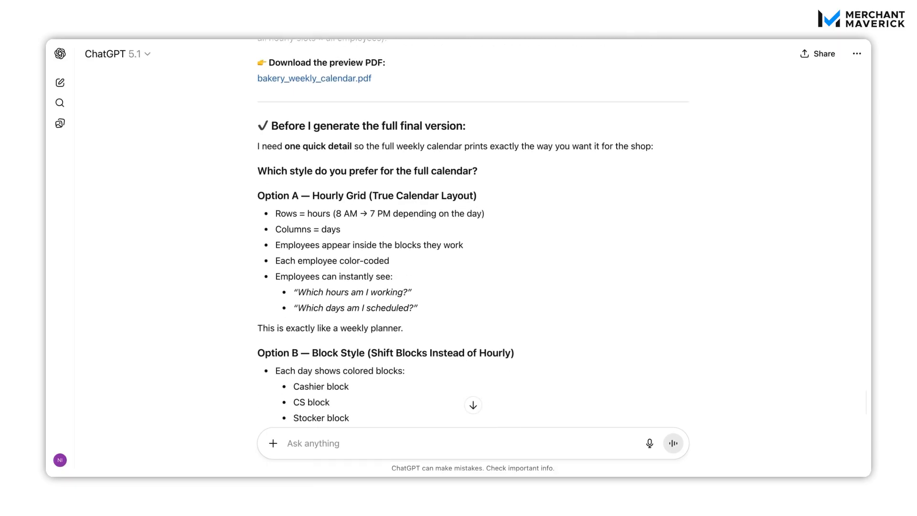
{"action": "scroll", "coordinate": [473, 234], "scroll_direction": "down", "scroll_amount": 3}
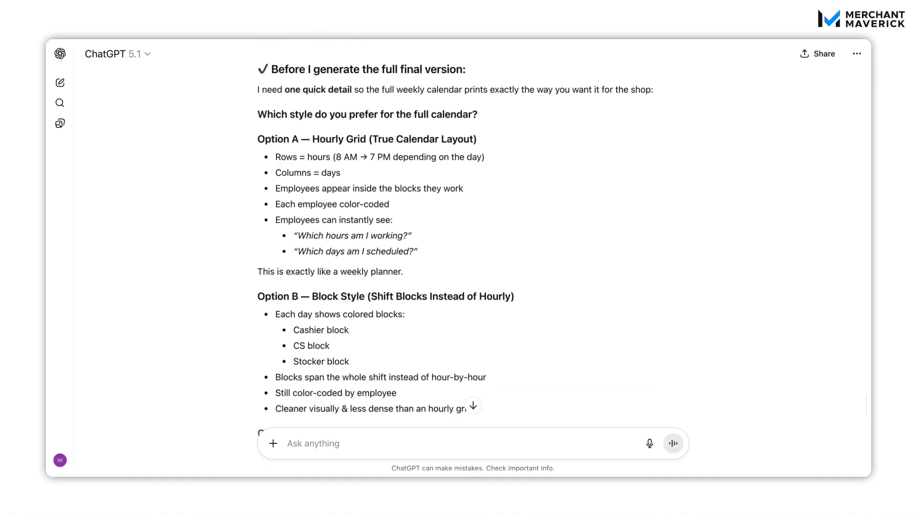
{"action": "scroll", "coordinate": [473, 234], "scroll_direction": "down", "scroll_amount": 2}
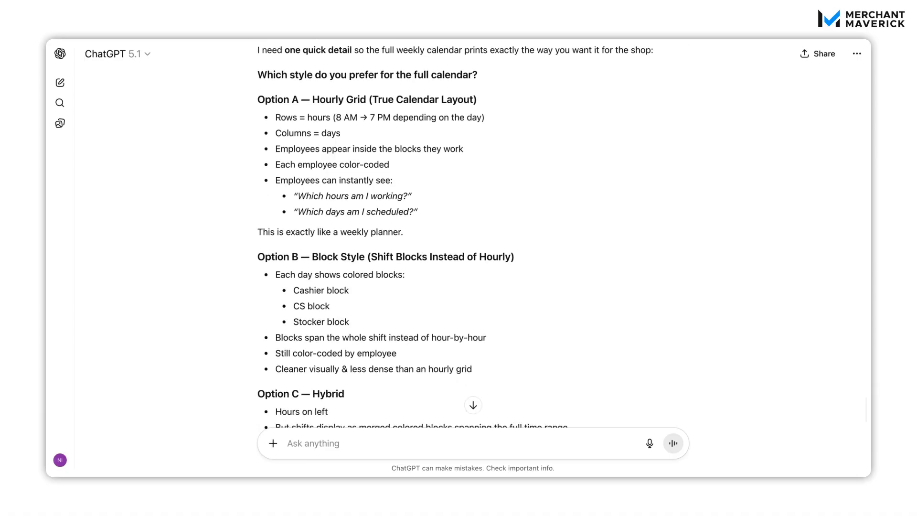
{"action": "scroll", "coordinate": [472, 234], "scroll_direction": "down", "scroll_amount": 5}
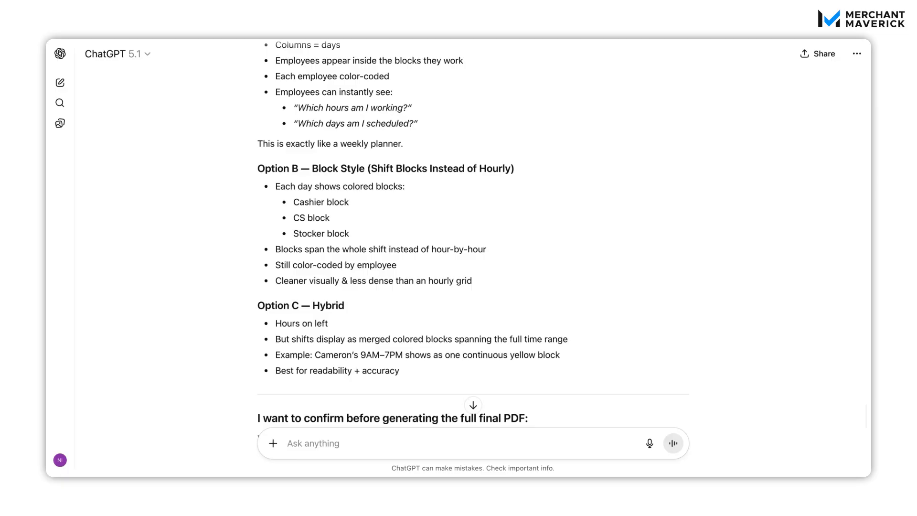
{"action": "scroll", "coordinate": [473, 234], "scroll_direction": "down", "scroll_amount": 1}
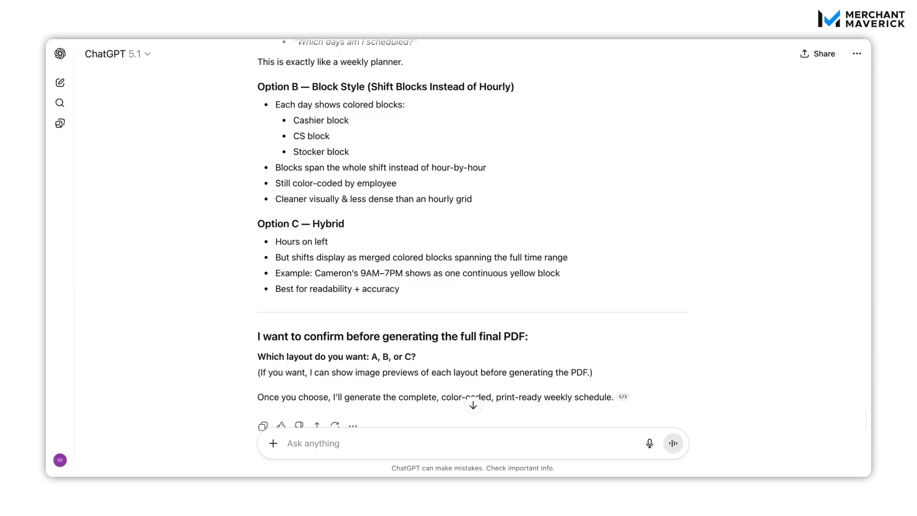
{"action": "scroll", "coordinate": [473, 235], "scroll_direction": "up", "scroll_amount": 6}
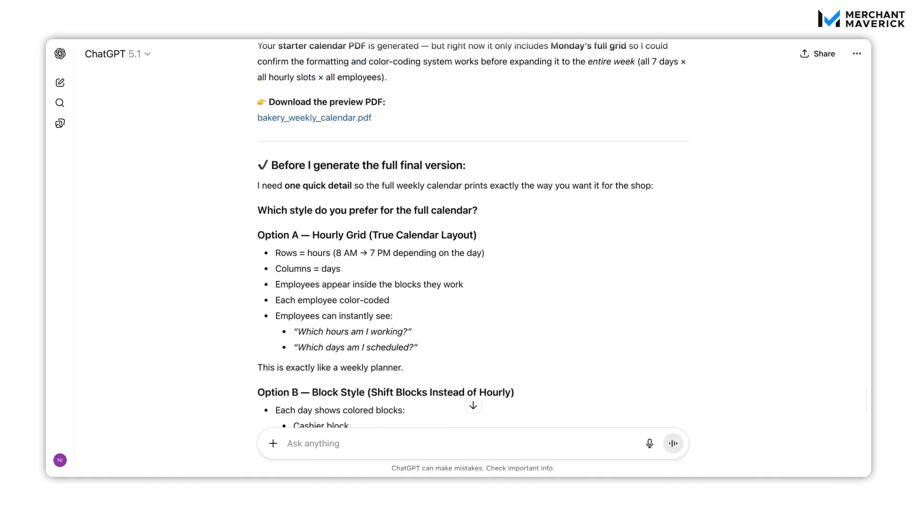
{"action": "scroll", "coordinate": [472, 235], "scroll_direction": "up", "scroll_amount": 1}
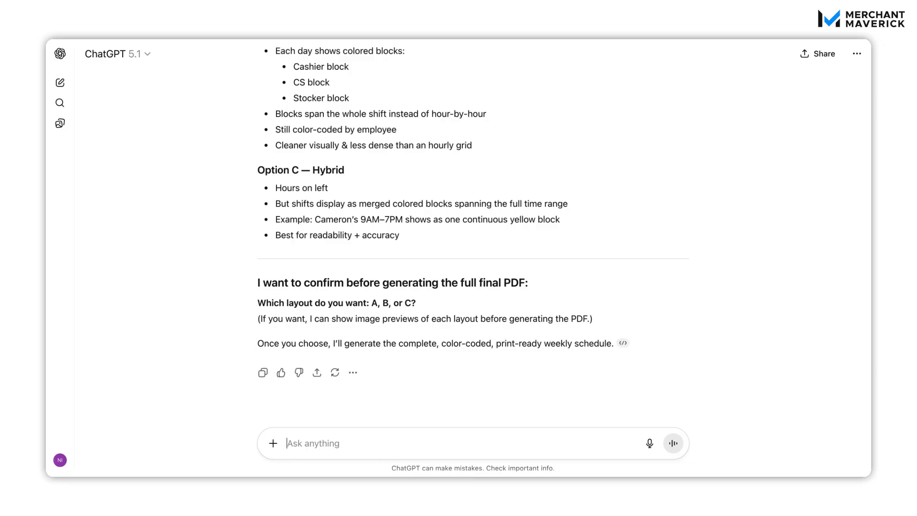
Ask for previews of each calendar layout option.
{"action": "type", "text": "Show preview"}
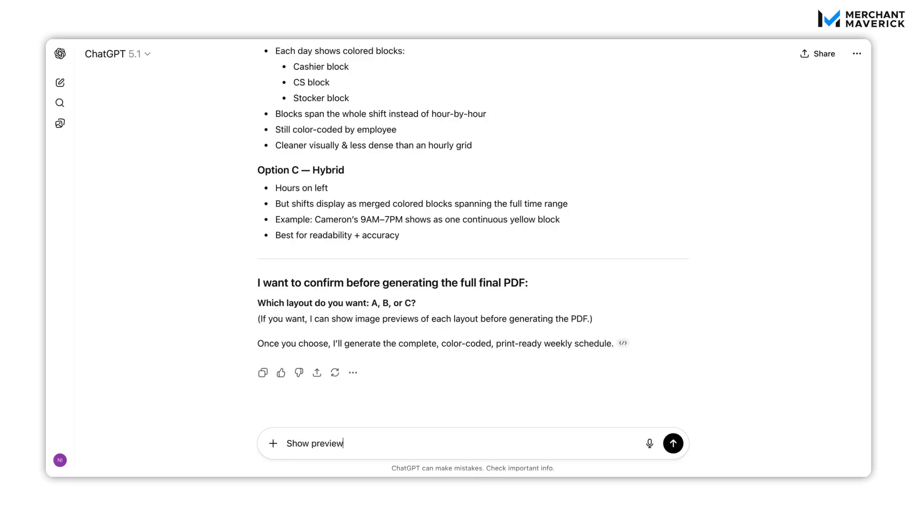
{"action": "type", "text": "s of each option please"}
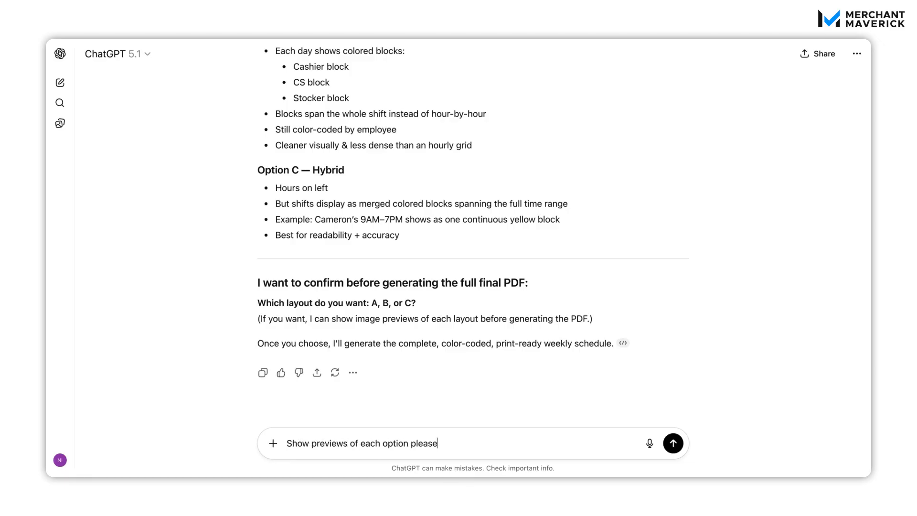
{"action": "key", "text": "Return"}
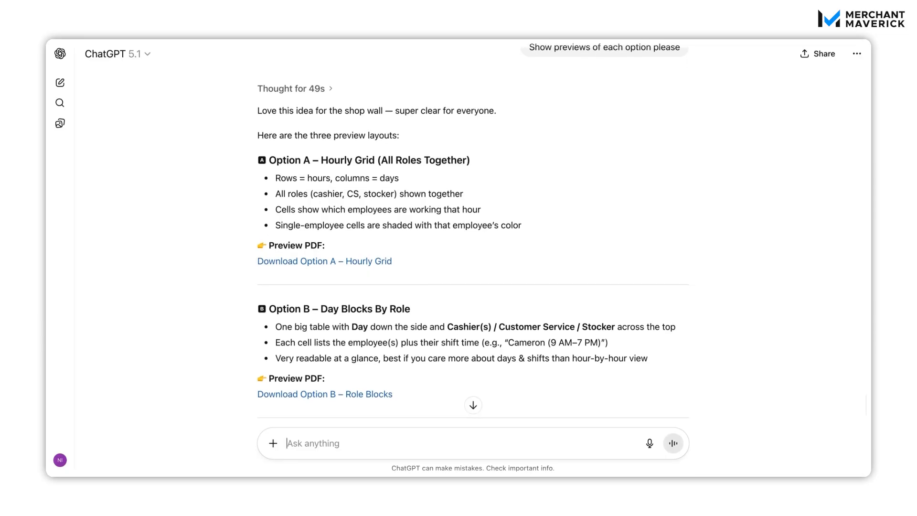
Review the three preview layouts and examine the Option C PDF's cashier, customer service and stocker hourly grids.
{"action": "scroll", "coordinate": [473, 233], "scroll_direction": "down", "scroll_amount": 3}
{"action": "scroll", "coordinate": [473, 234], "scroll_direction": "down", "scroll_amount": 2}
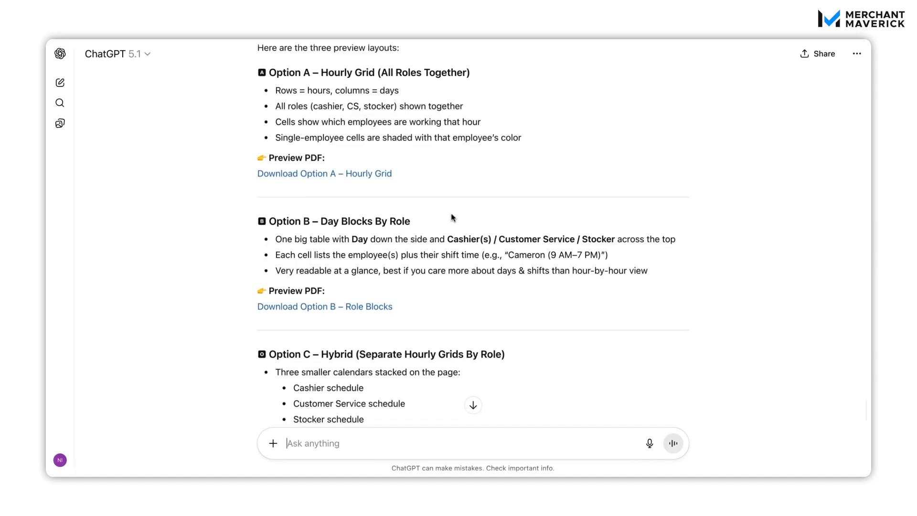
{"action": "scroll", "coordinate": [453, 212], "scroll_direction": "down", "scroll_amount": 3}
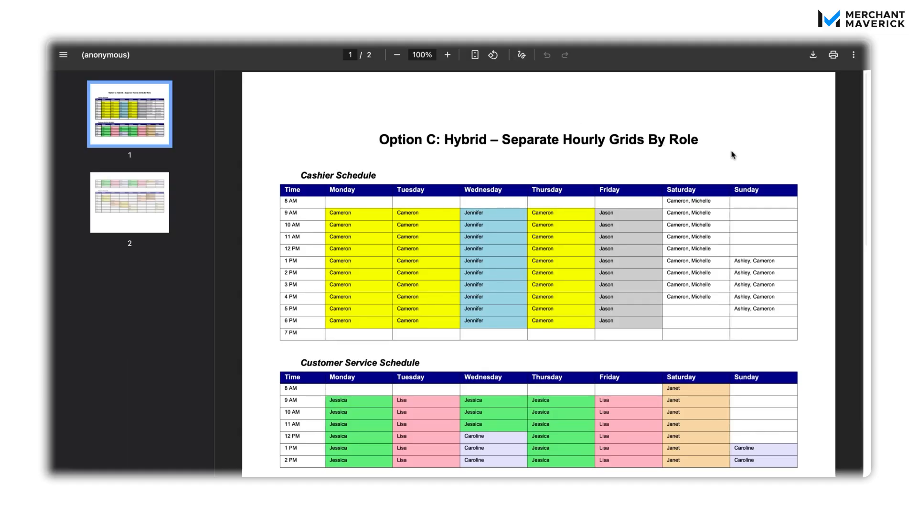
{"action": "scroll", "coordinate": [732, 154], "scroll_direction": "down", "scroll_amount": 1}
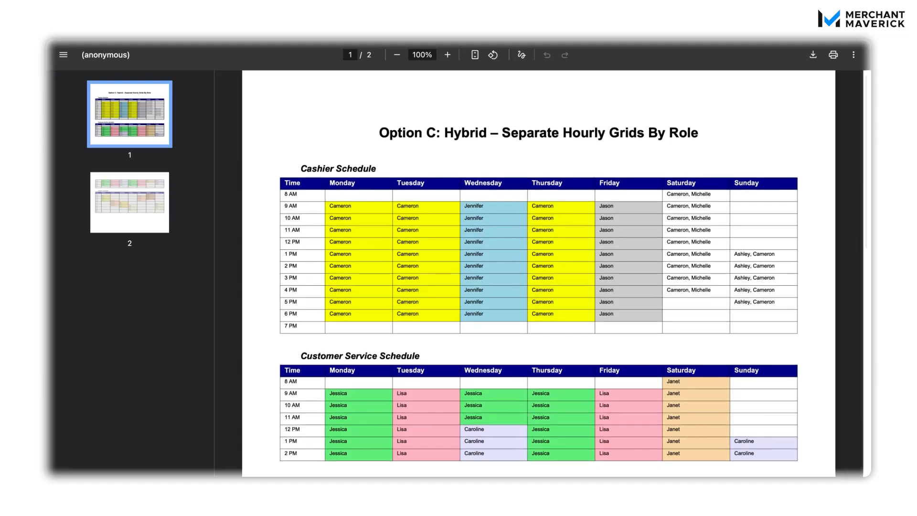
{"action": "scroll", "coordinate": [446, 210], "scroll_direction": "down", "scroll_amount": 2}
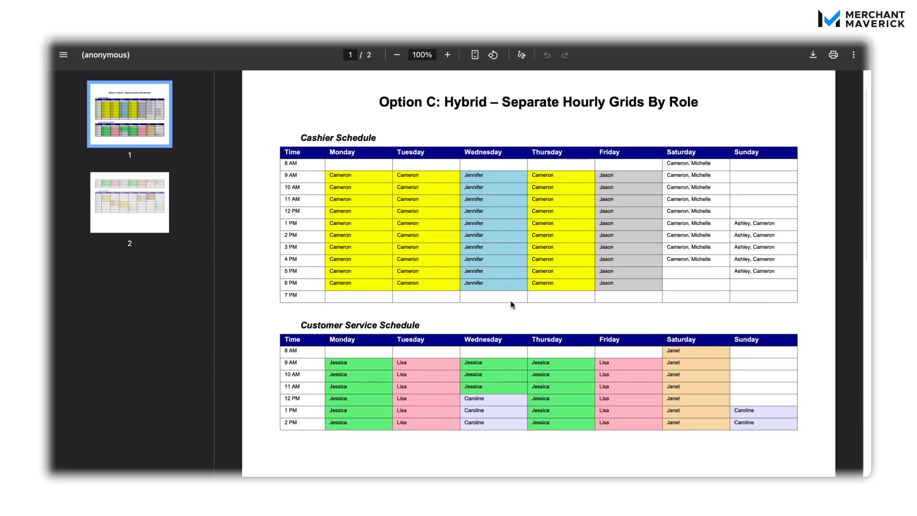
{"action": "scroll", "coordinate": [459, 248], "scroll_direction": "down", "scroll_amount": 1}
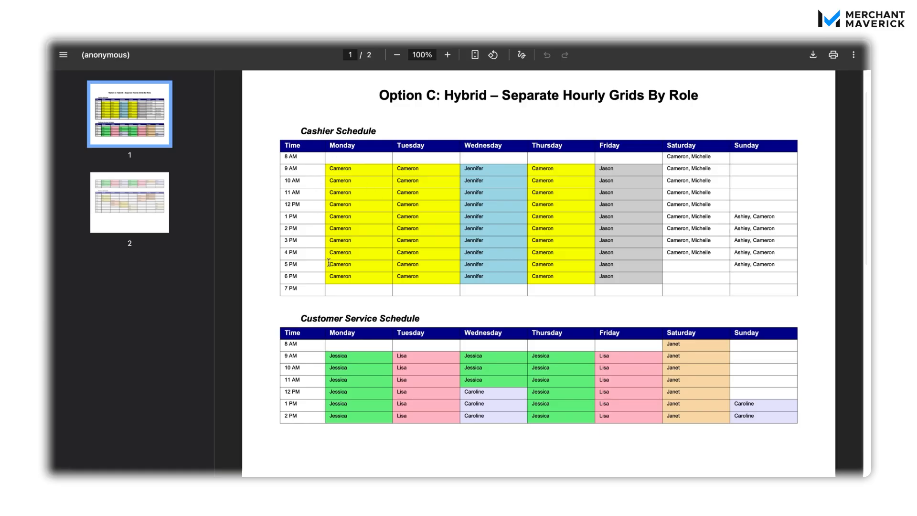
{"action": "scroll", "coordinate": [580, 220], "scroll_direction": "down", "scroll_amount": 3}
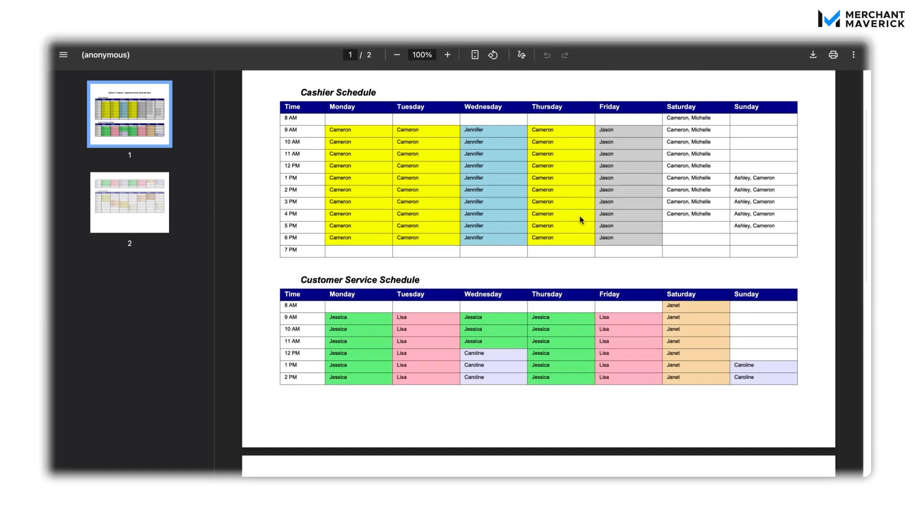
{"action": "scroll", "coordinate": [580, 219], "scroll_direction": "down", "scroll_amount": 6}
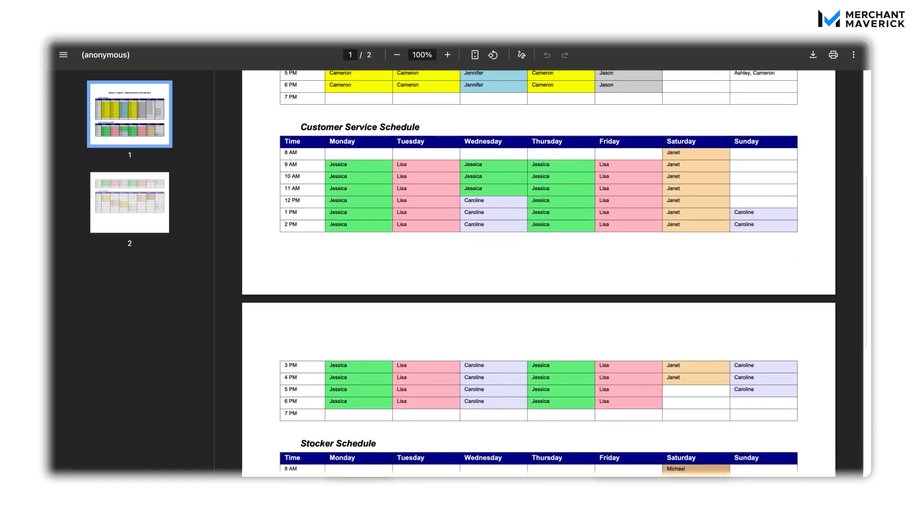
{"action": "scroll", "coordinate": [539, 273], "scroll_direction": "down", "scroll_amount": 5}
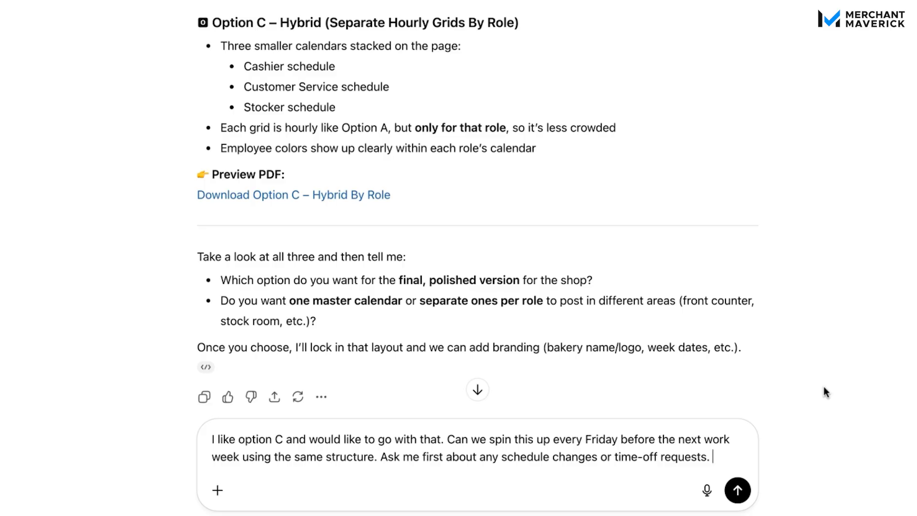
Choose option C and request the same structure every Friday before the next work week, asking first about schedule changes or time-off requests.
{"action": "left_click", "coordinate": [737, 489]}
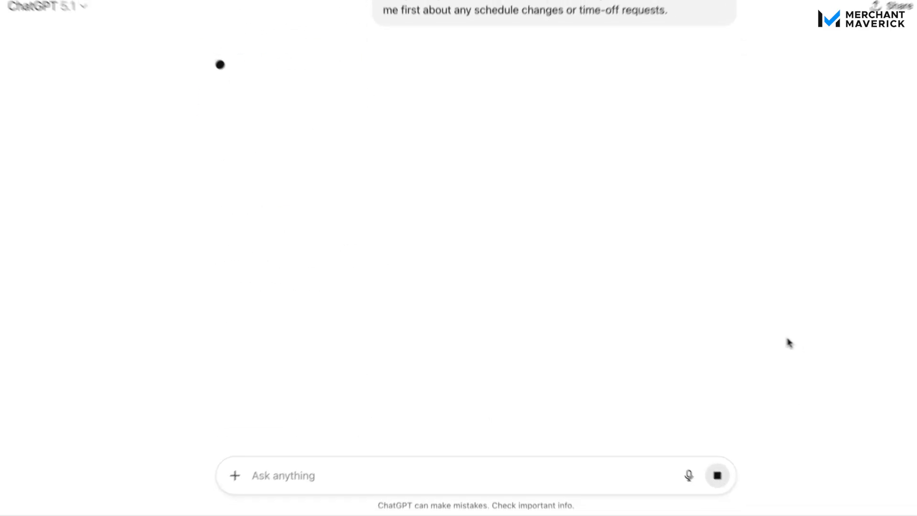